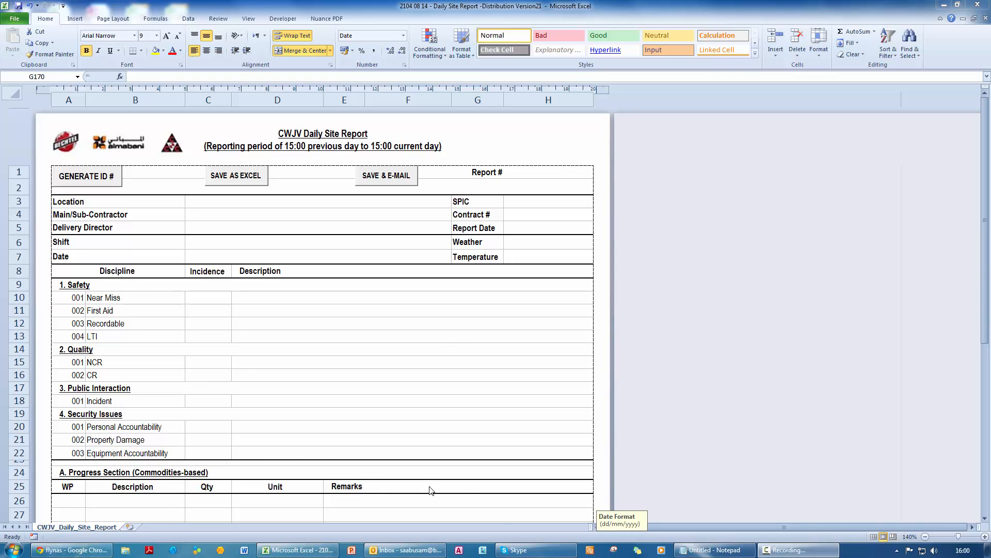
# - Look through all three pages of the daily site report template, from the header fields to the sign-off section
pyautogui.click(319, 551)
pyautogui.scroll(-6, 299, 412)
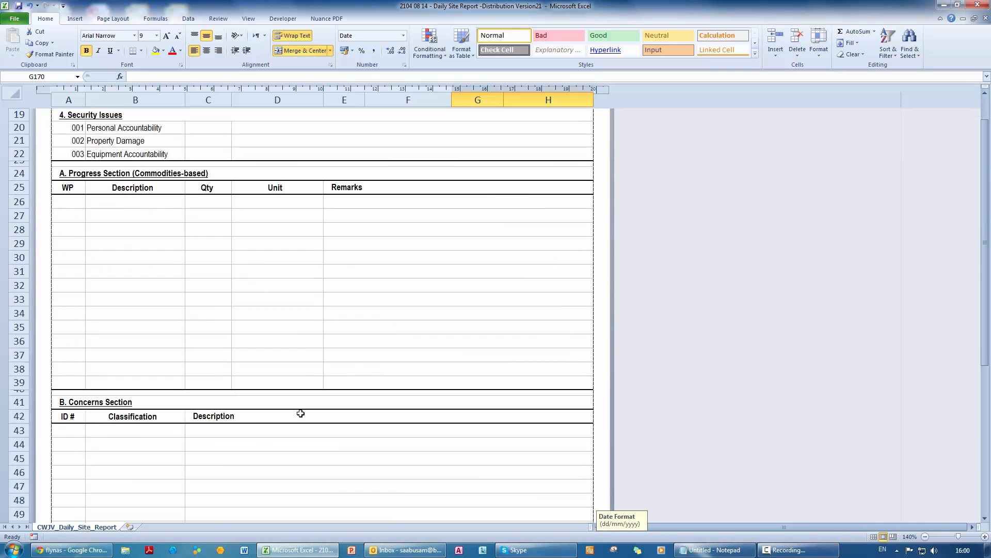
pyautogui.scroll(-14, 181, 427)
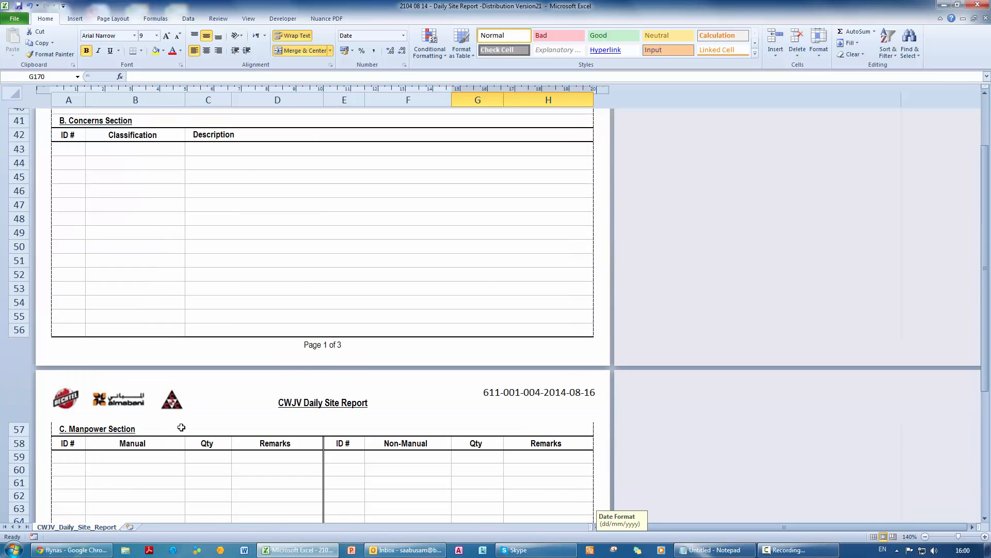
pyautogui.scroll(-3, 181, 427)
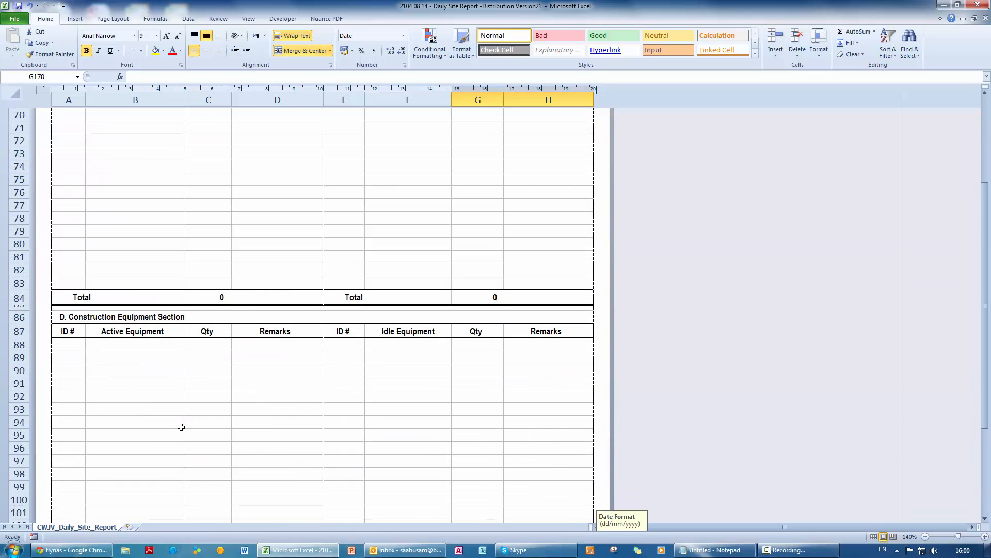
pyautogui.scroll(-11, 134, 356)
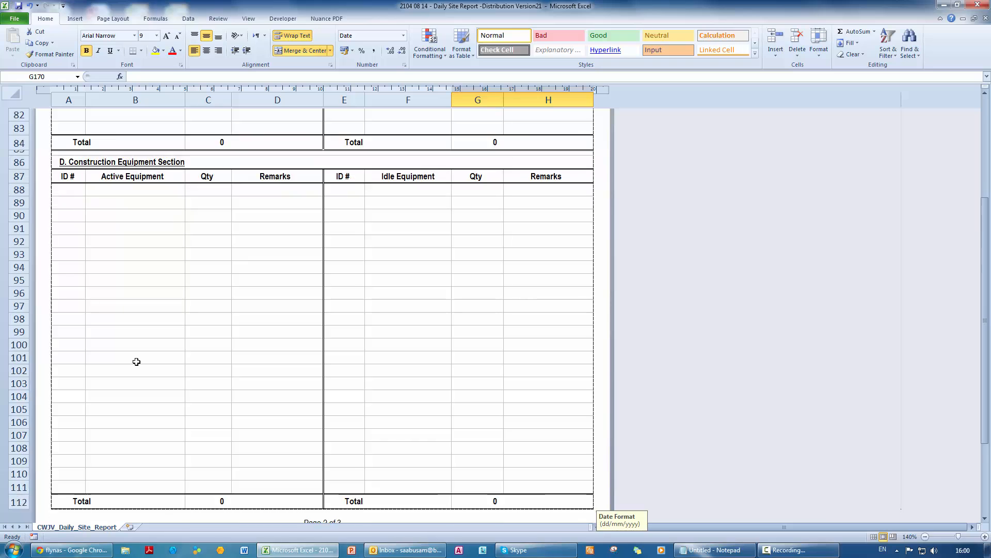
pyautogui.scroll(-14, 136, 361)
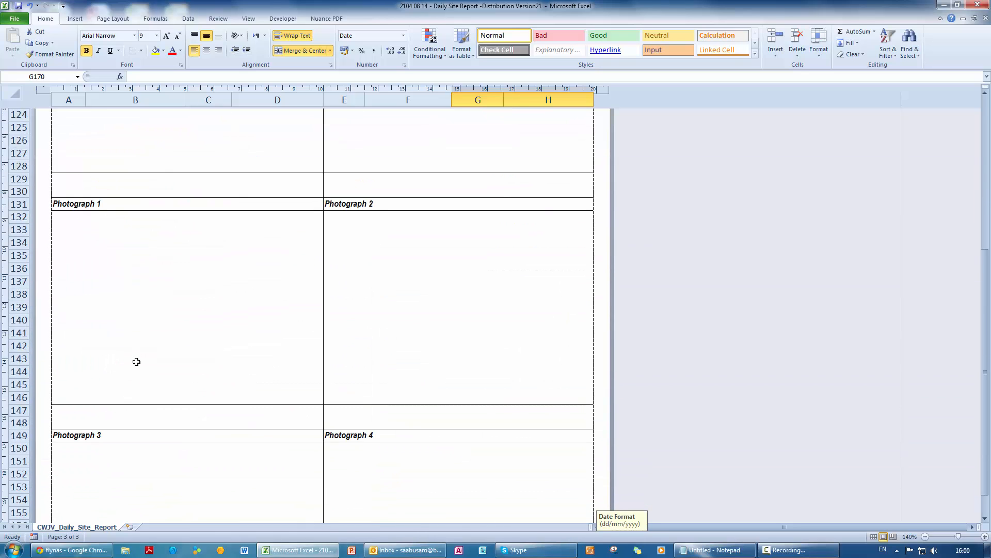
pyautogui.scroll(-2, 136, 361)
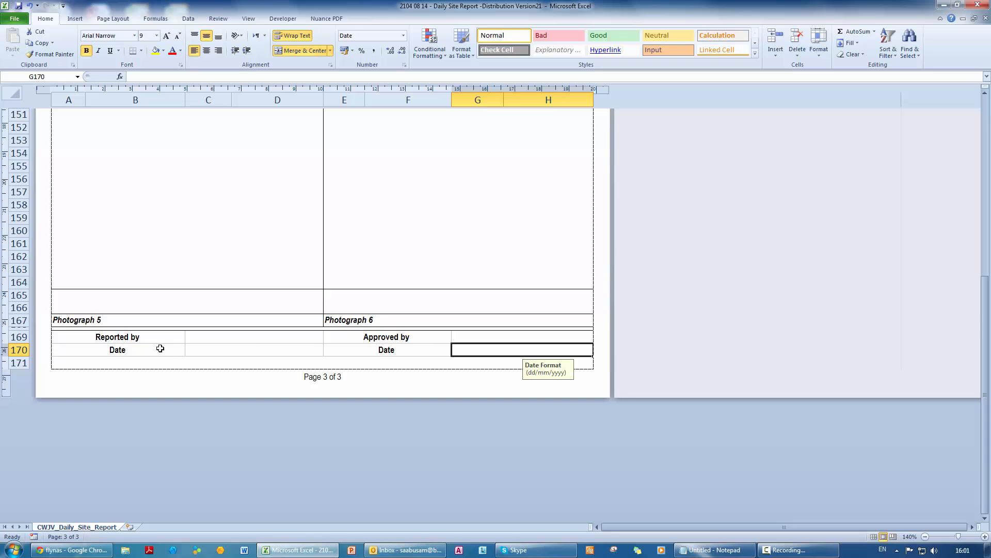
pyautogui.scroll(11, 406, 343)
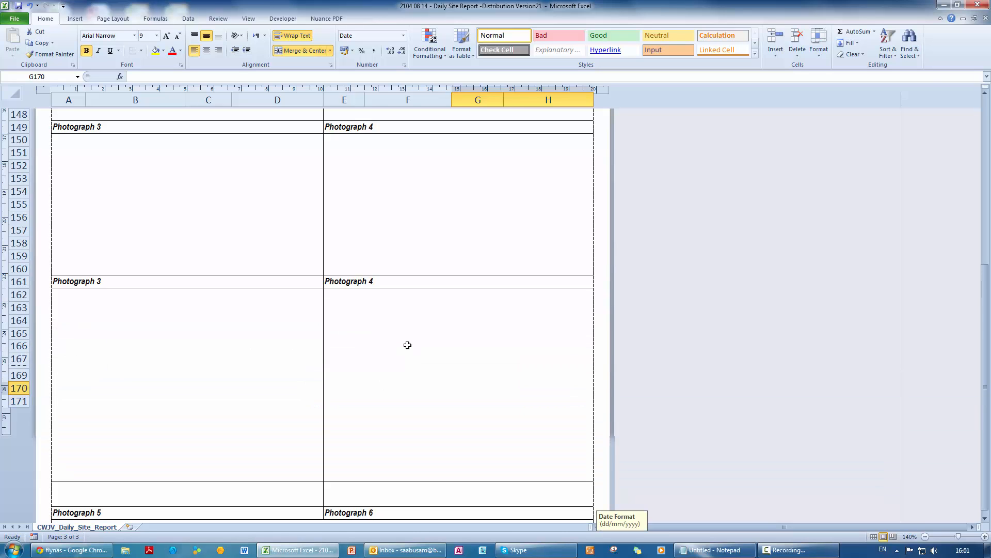
pyautogui.scroll(20, 408, 345)
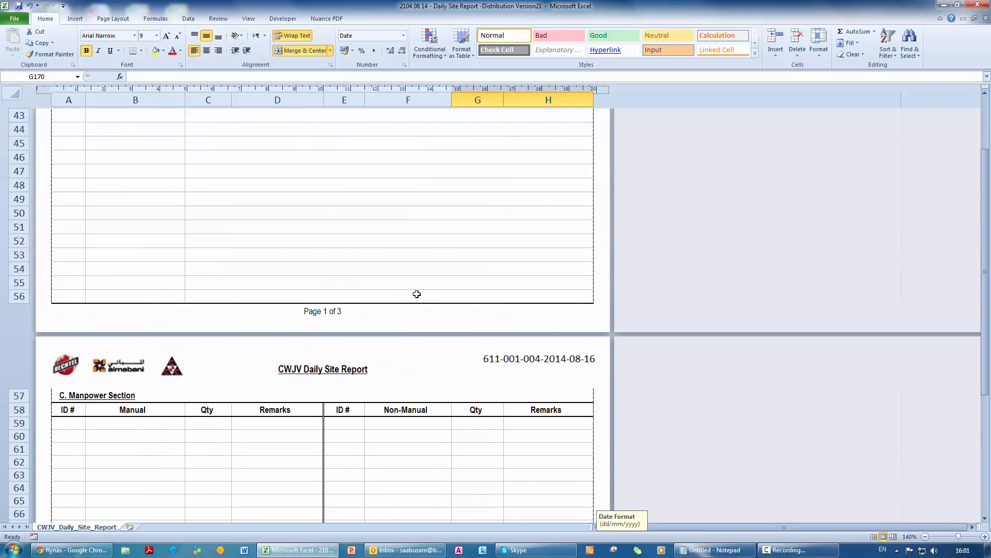
pyautogui.scroll(7, 437, 283)
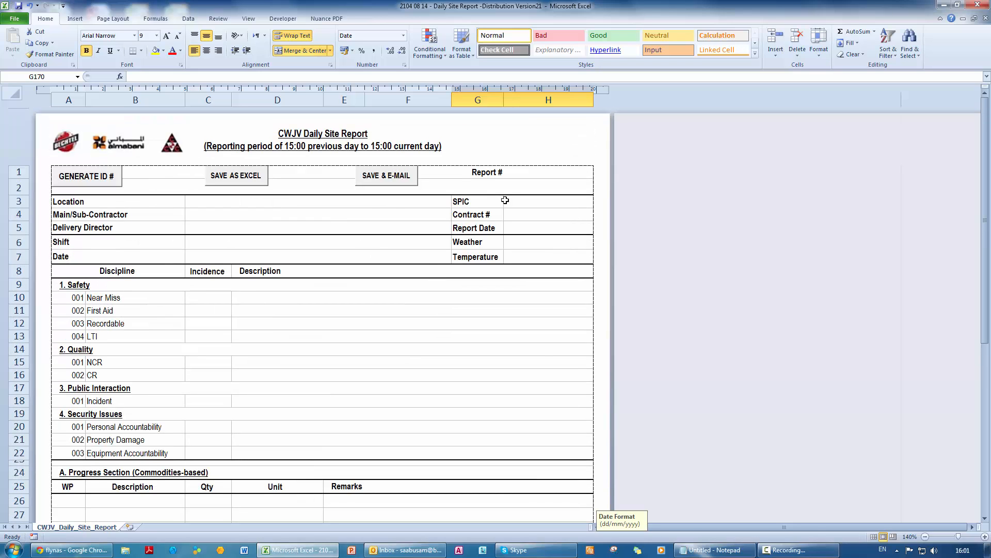
# - Enter a name that is not in the list in the SPIC field and accept it
pyautogui.click(533, 201)
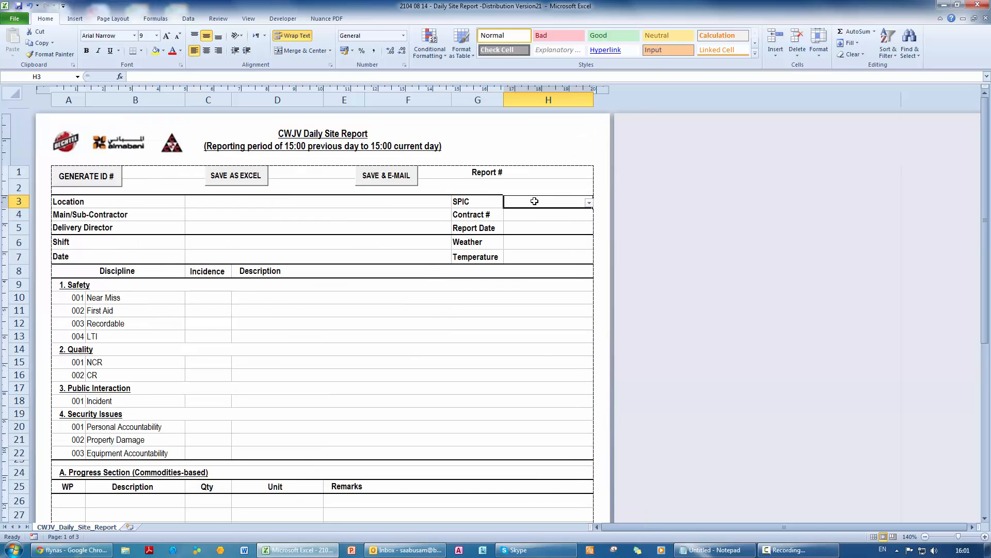
pyautogui.click(588, 202)
pyautogui.click(547, 263)
pyautogui.write('S')
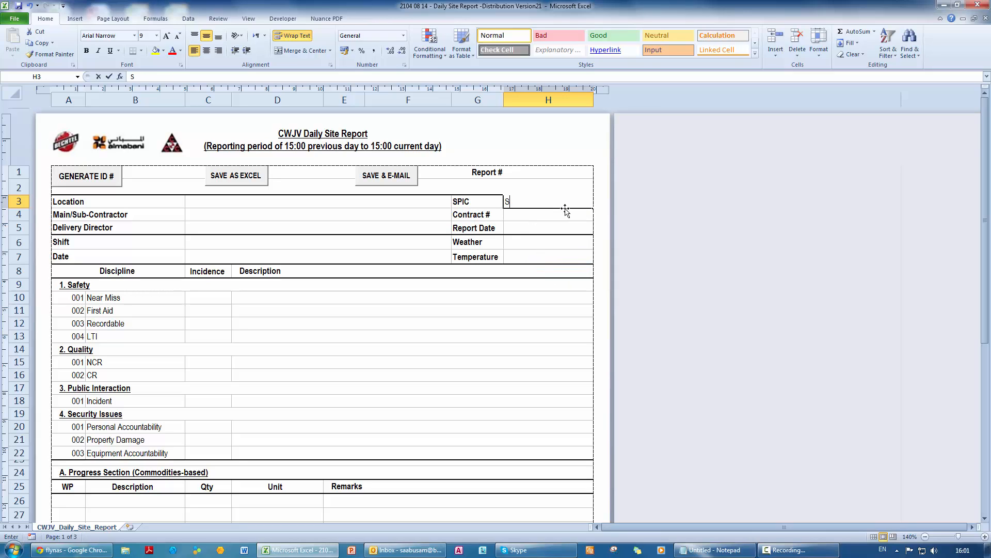
pyautogui.write('oliman')
pyautogui.press('Return')
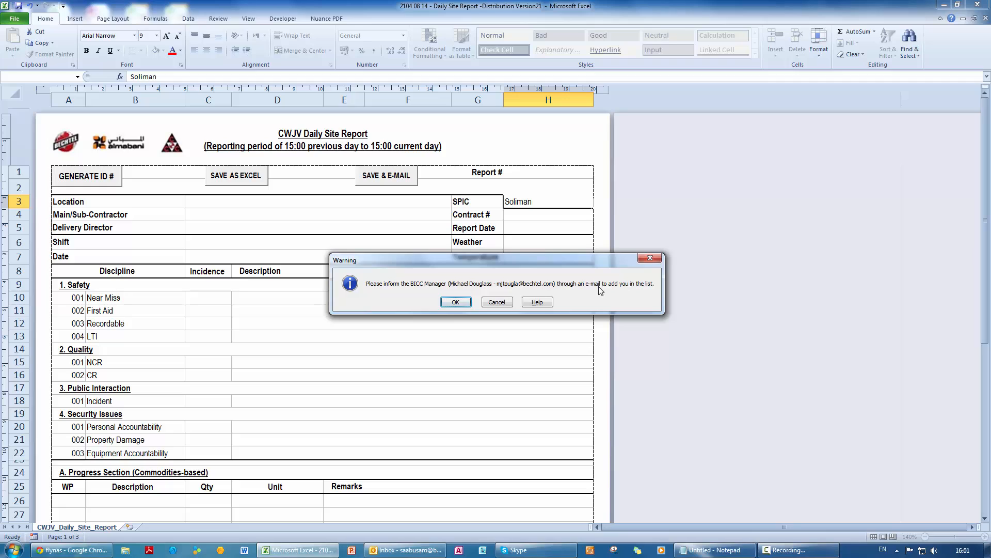
pyautogui.press('Return')
pyautogui.click(581, 200)
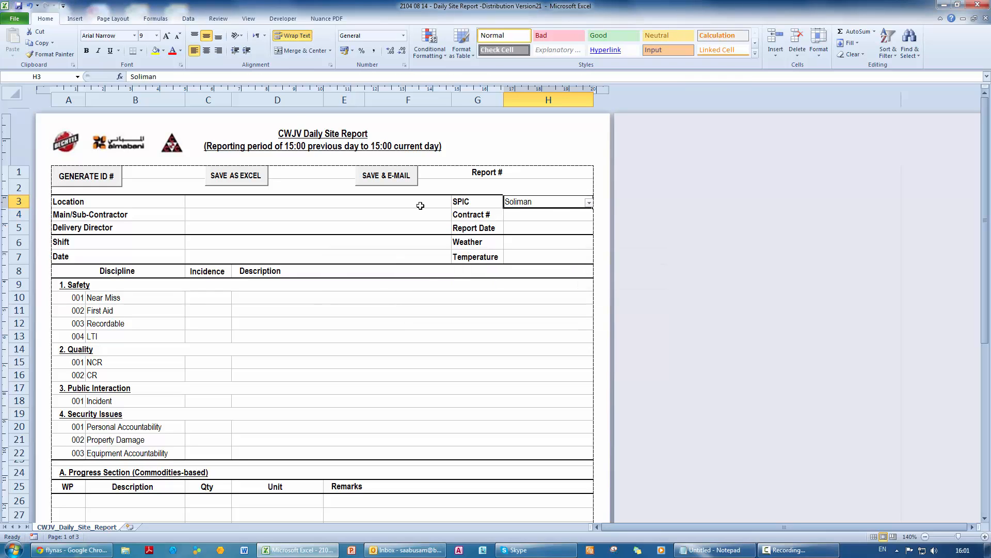
# - Set the report's location to South of Station 1F8 - Olaya Street from the predefined choices
pyautogui.click(420, 206)
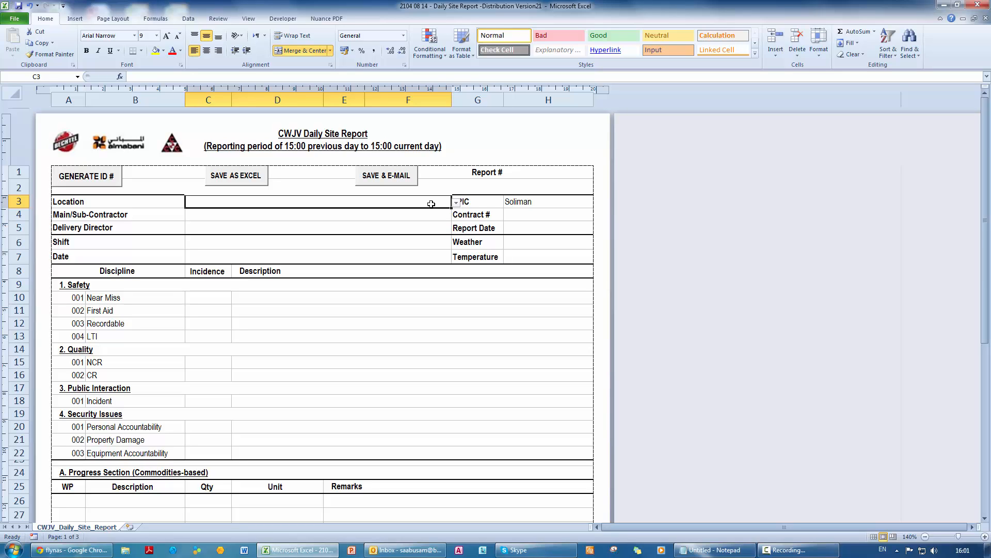
pyautogui.click(453, 201)
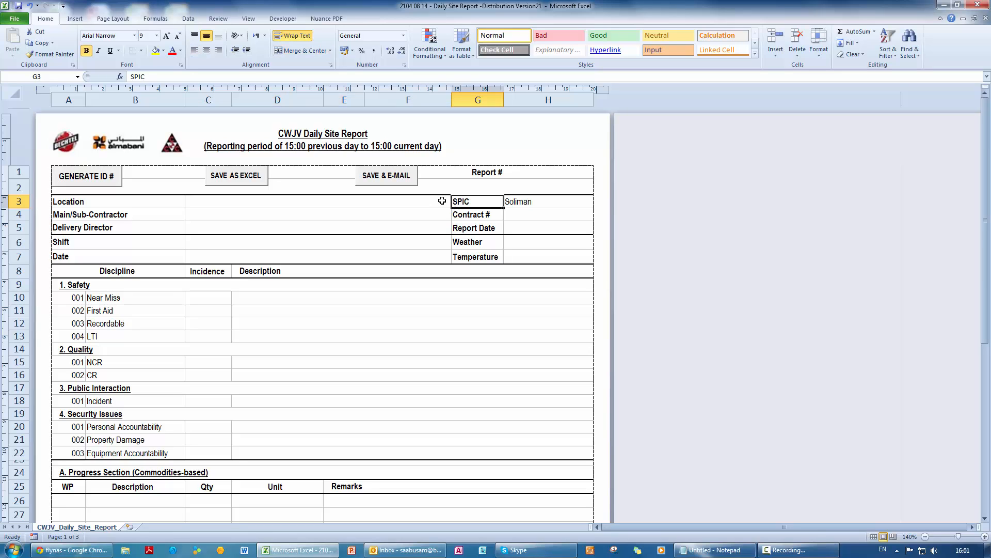
pyautogui.click(445, 201)
pyautogui.click(456, 204)
pyautogui.click(362, 259)
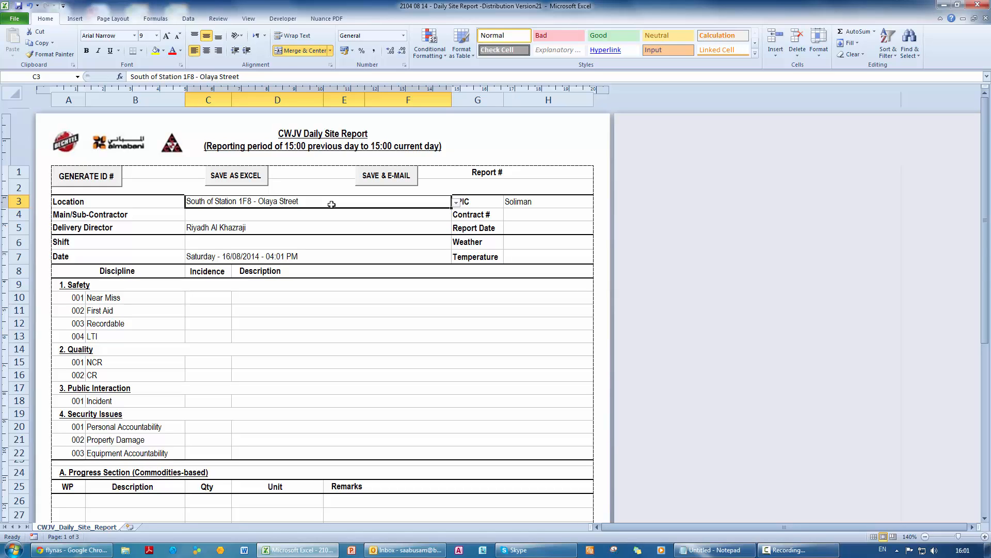
# - Replace the location with the unlisted value "Site" and accept it
pyautogui.write('Site')
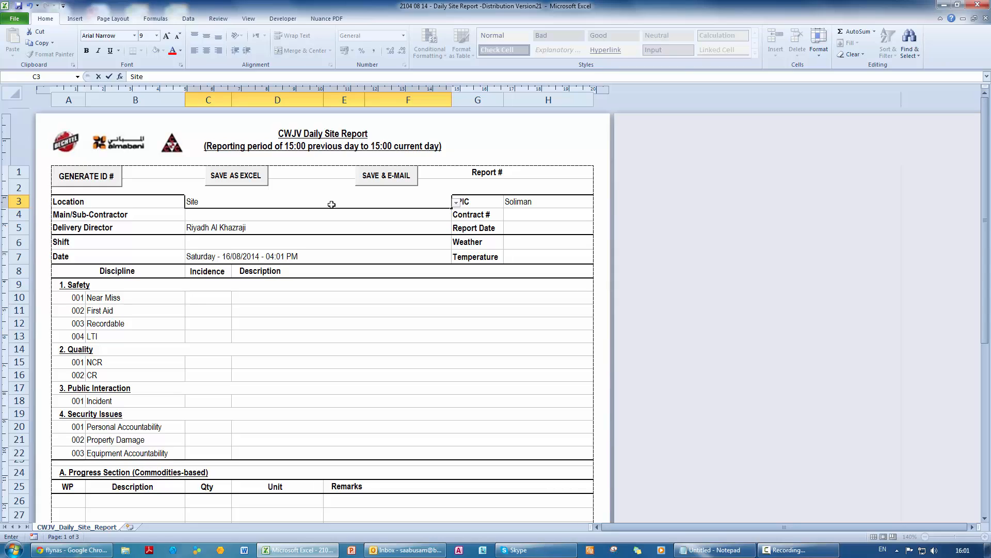
pyautogui.press('Return')
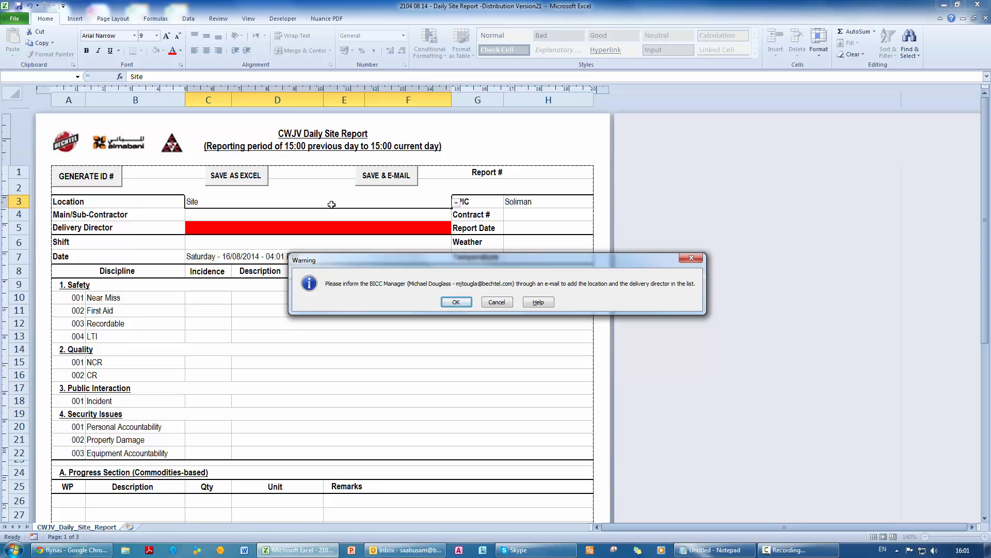
pyautogui.press('Return')
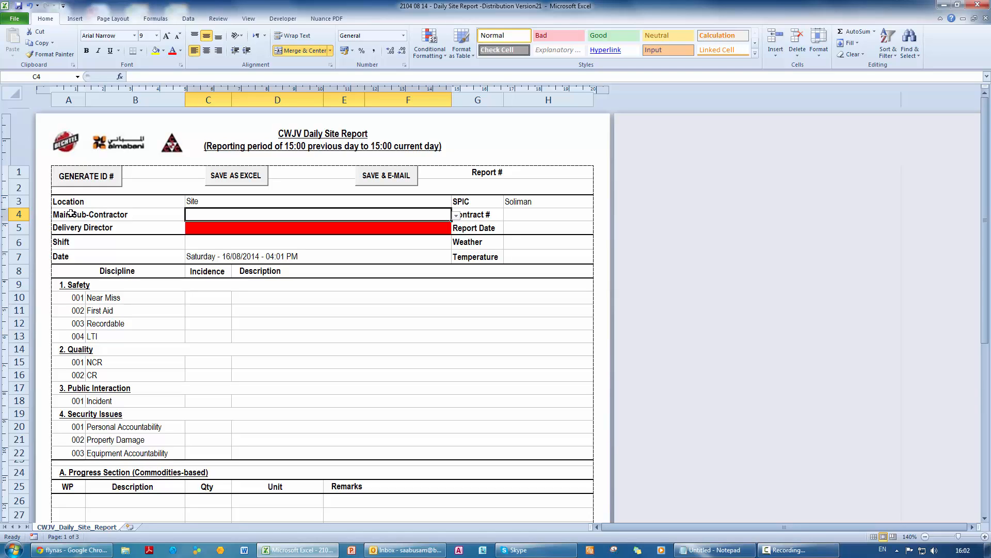
# - Set the main/sub-contractor to BACS and the report date to 16/08/2014
pyautogui.click(457, 216)
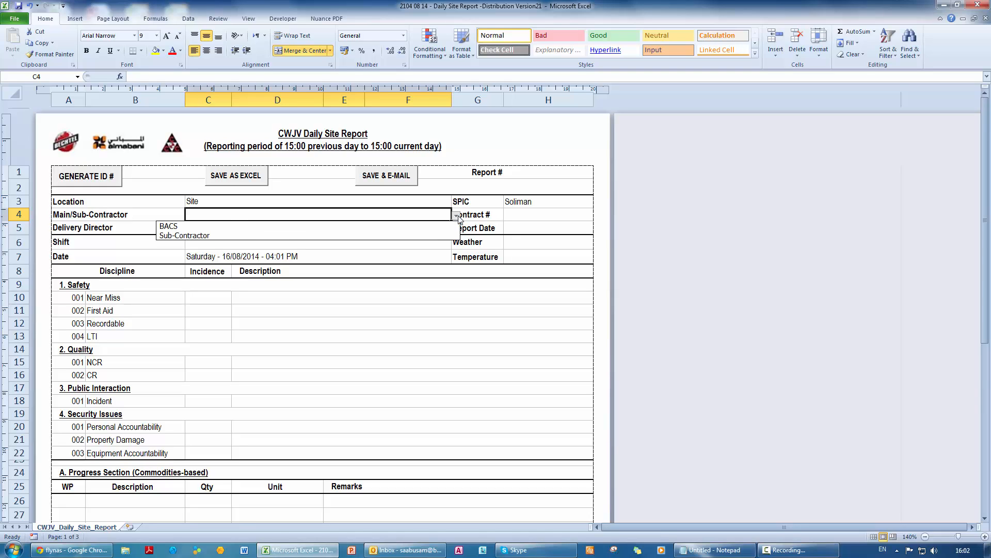
pyautogui.click(428, 225)
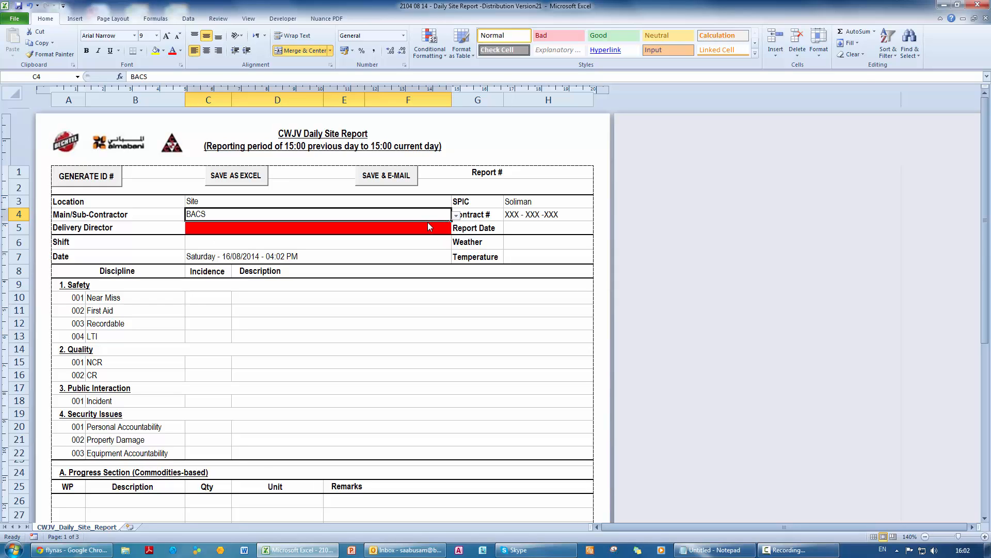
pyautogui.click(538, 217)
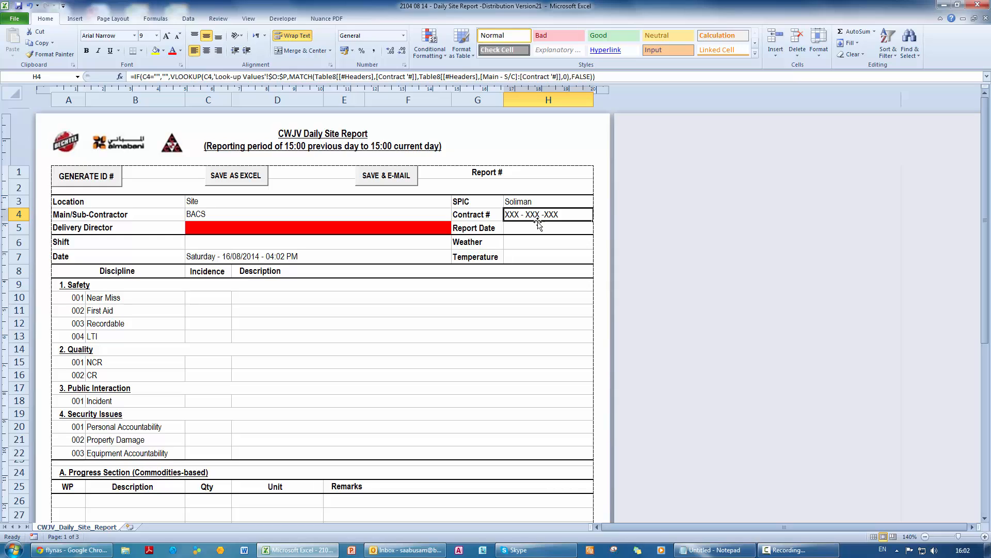
pyautogui.click(538, 226)
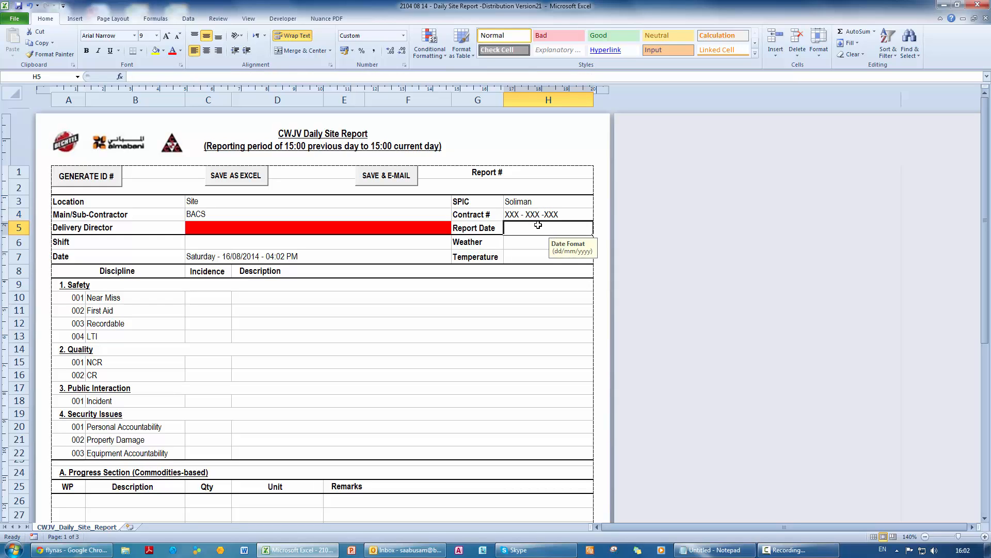
pyautogui.write('16')
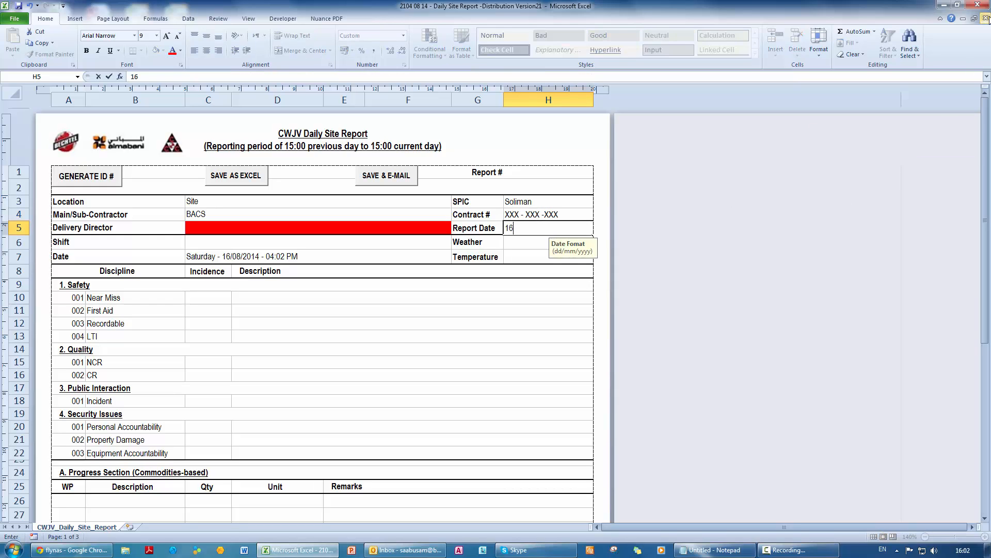
pyautogui.write('/08/2014')
pyautogui.press('Return')
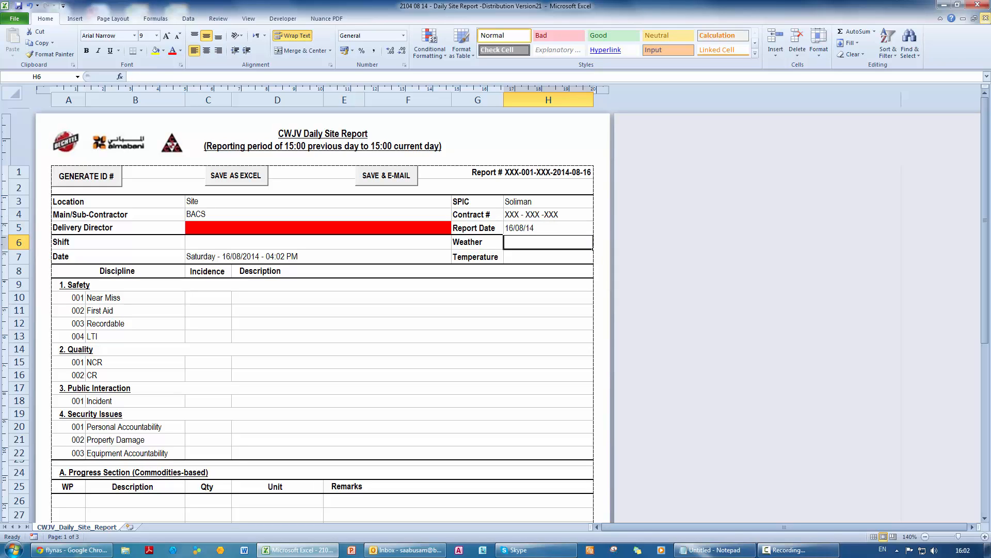
# - Replace the SPIC with the fourth listed person and set the location to North of Station 1A2 - Olaya Street
pyautogui.click(568, 200)
pyautogui.click(589, 203)
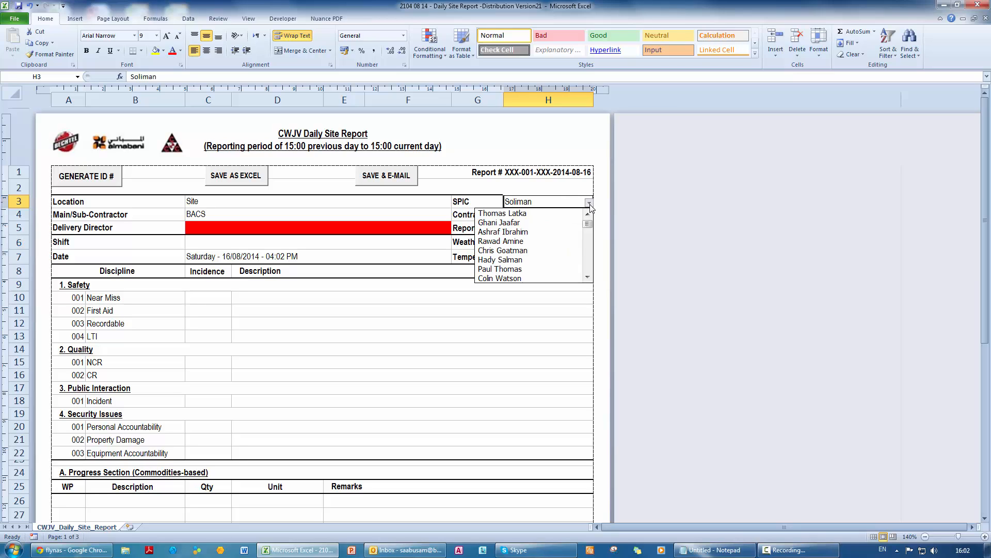
pyautogui.click(566, 241)
pyautogui.click(438, 201)
pyautogui.click(457, 202)
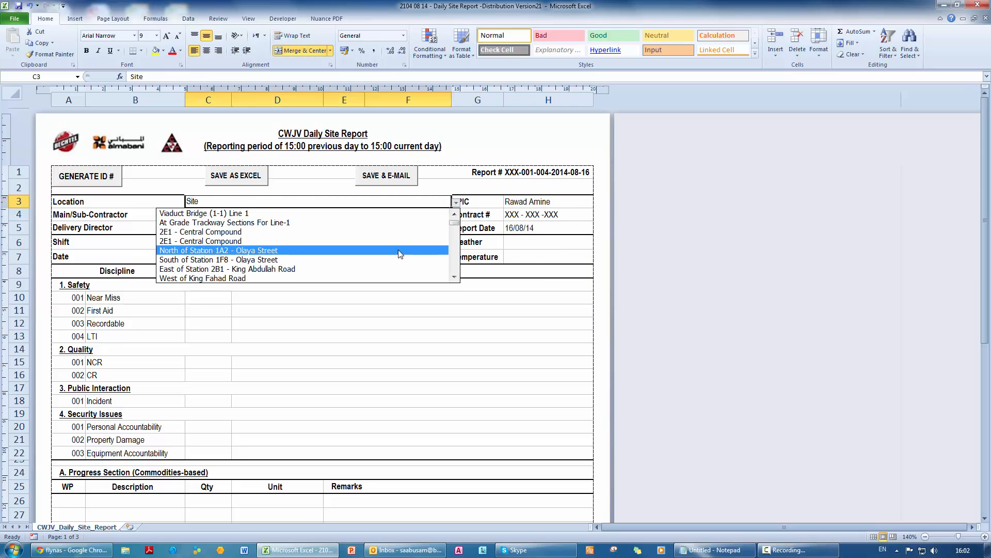
pyautogui.click(399, 253)
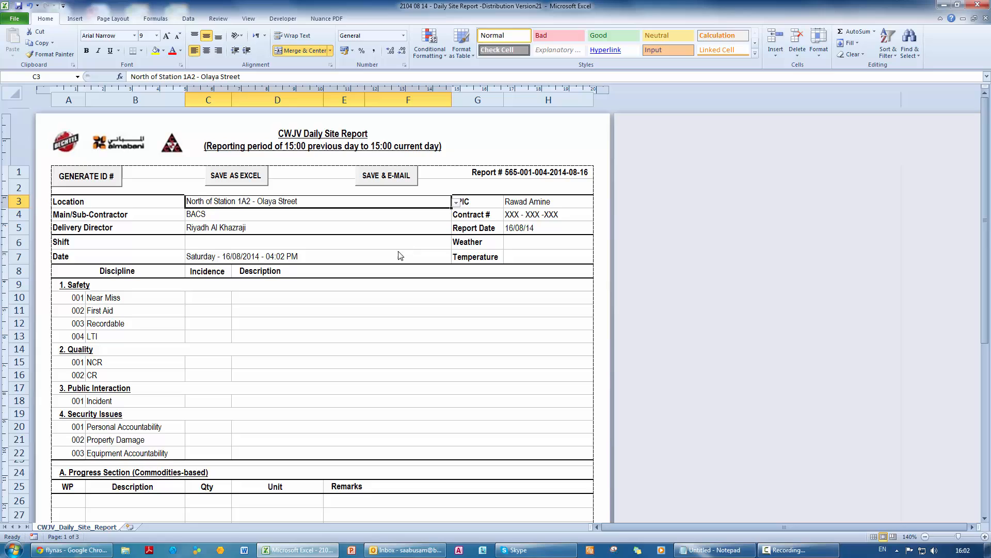
# - Examine the generated report number in the header row and in the headers of pages 2 and 3
pyautogui.click(518, 174)
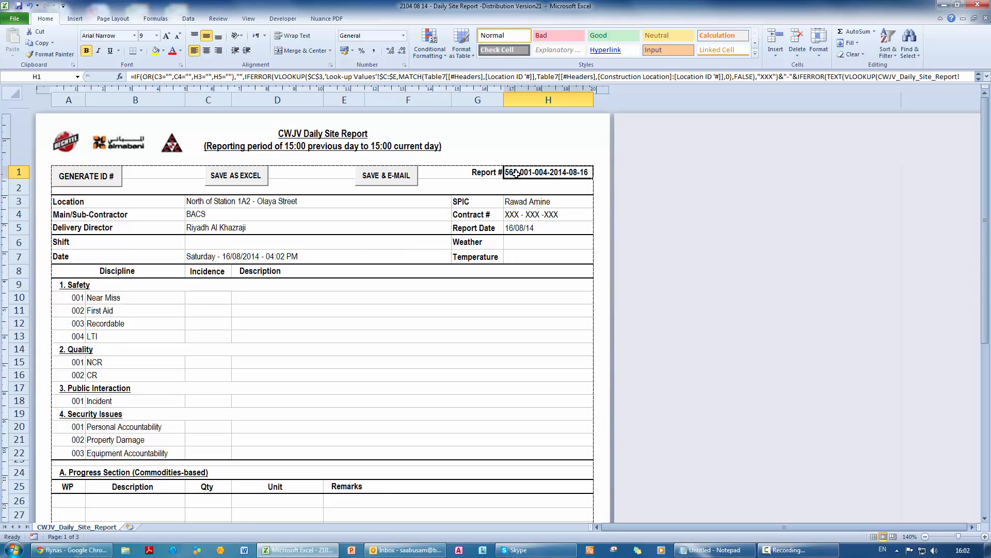
pyautogui.click(70, 184)
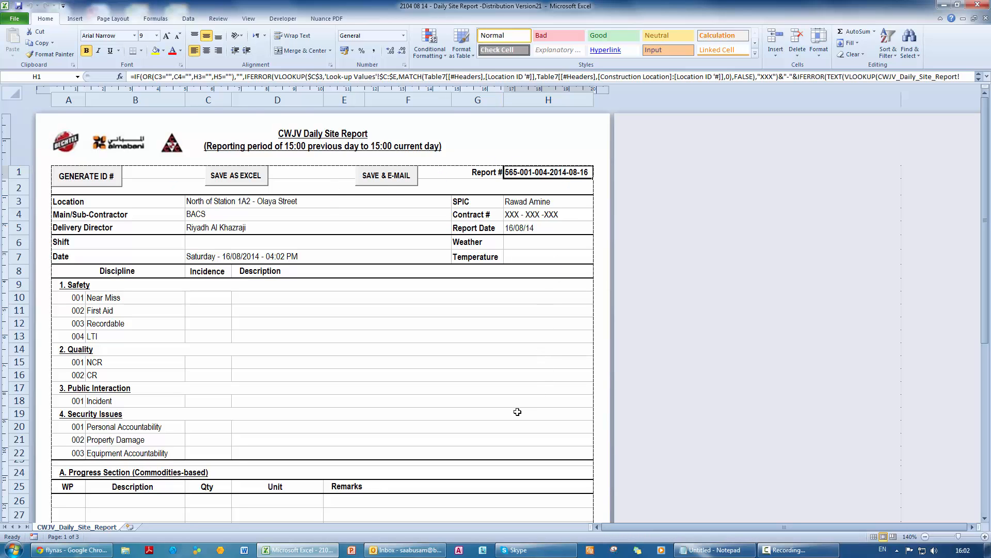
pyautogui.scroll(-14, 537, 382)
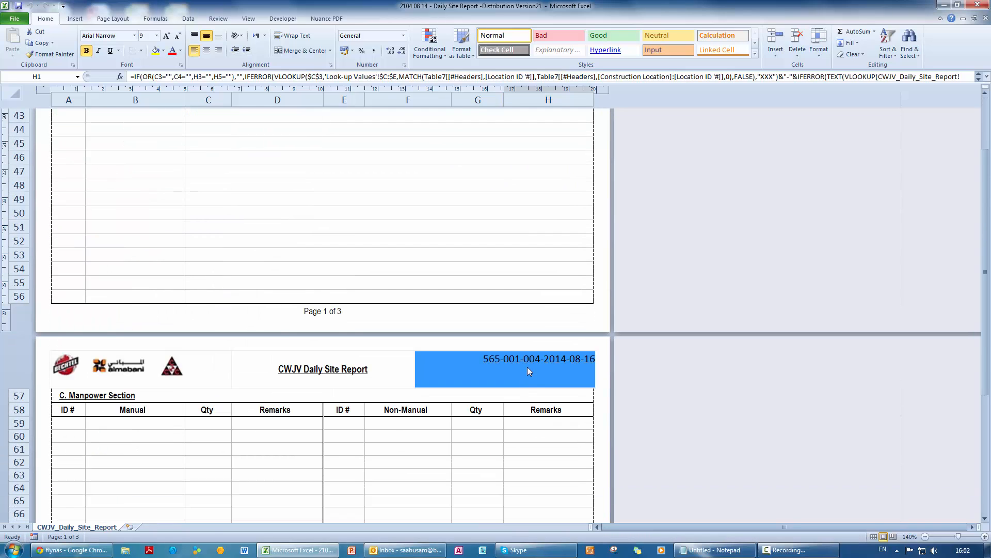
pyautogui.scroll(-20, 527, 366)
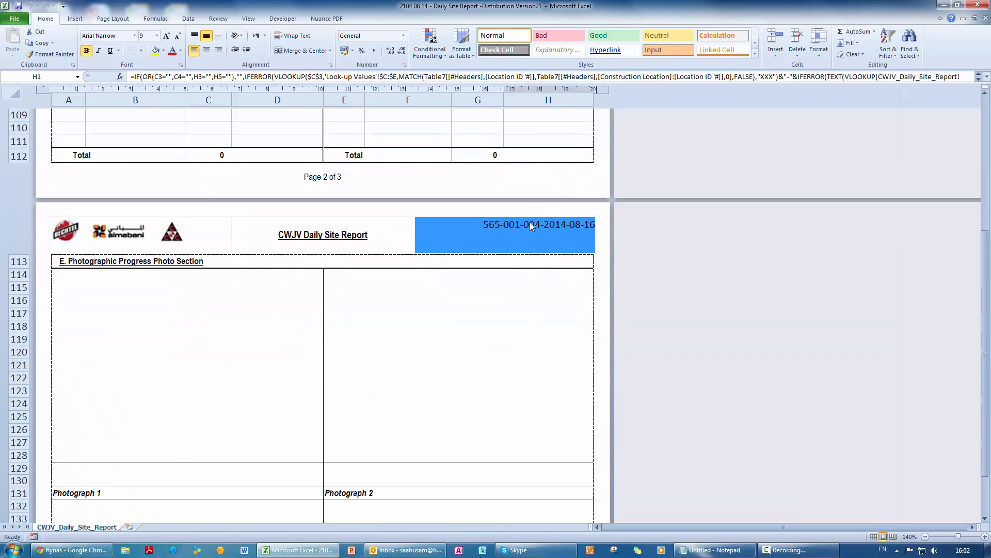
pyautogui.scroll(20, 530, 222)
pyautogui.scroll(7, 532, 235)
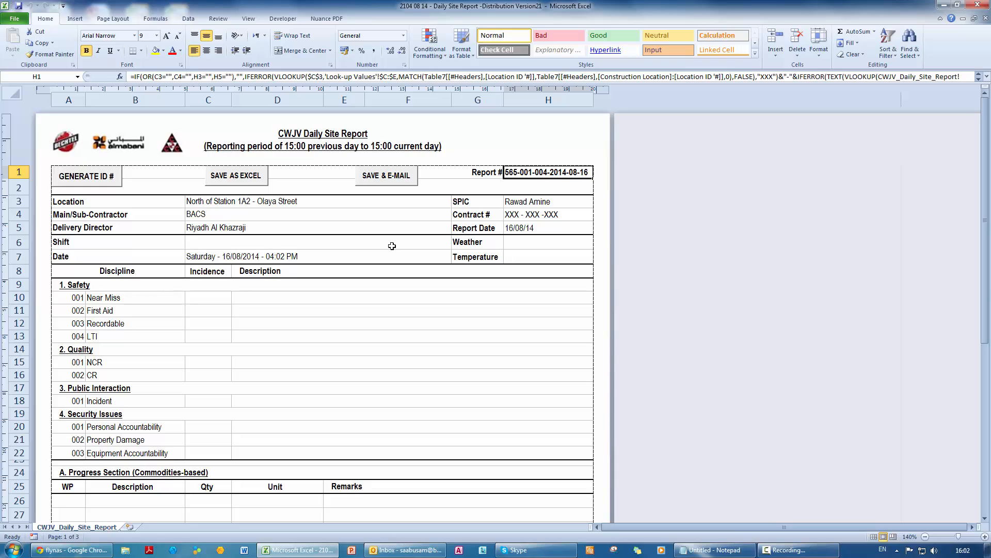
# - Set the shift to Day
pyautogui.click(444, 244)
pyautogui.click(458, 245)
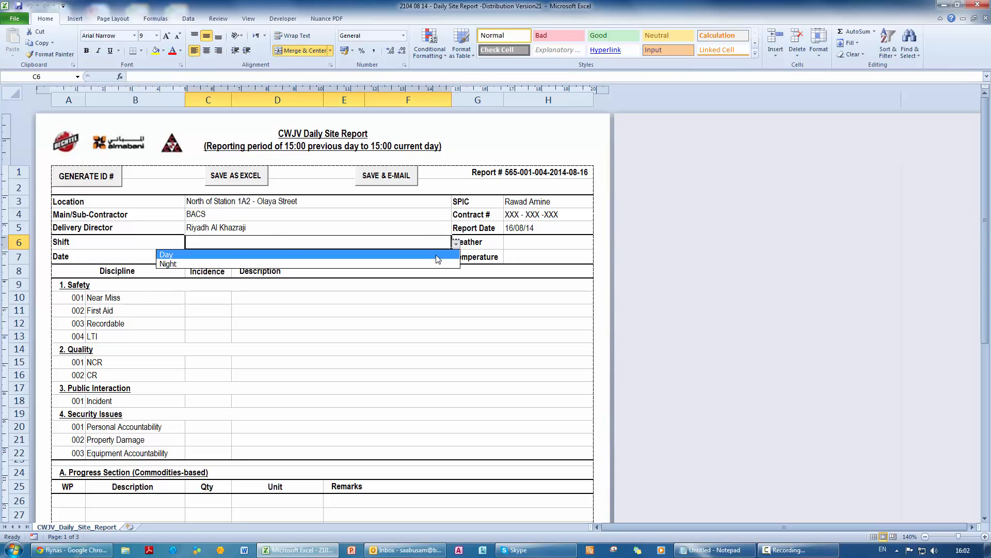
pyautogui.click(436, 253)
# - Enter Sunny as the weather and 45 C as the temperature
pyautogui.click(521, 244)
pyautogui.write('Sunny')
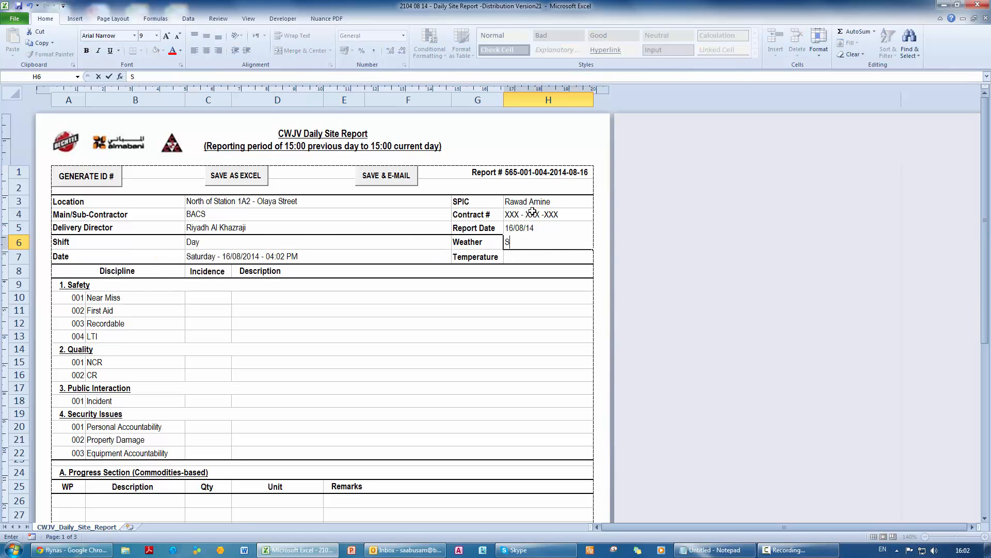
pyautogui.press('Return')
pyautogui.write('4')
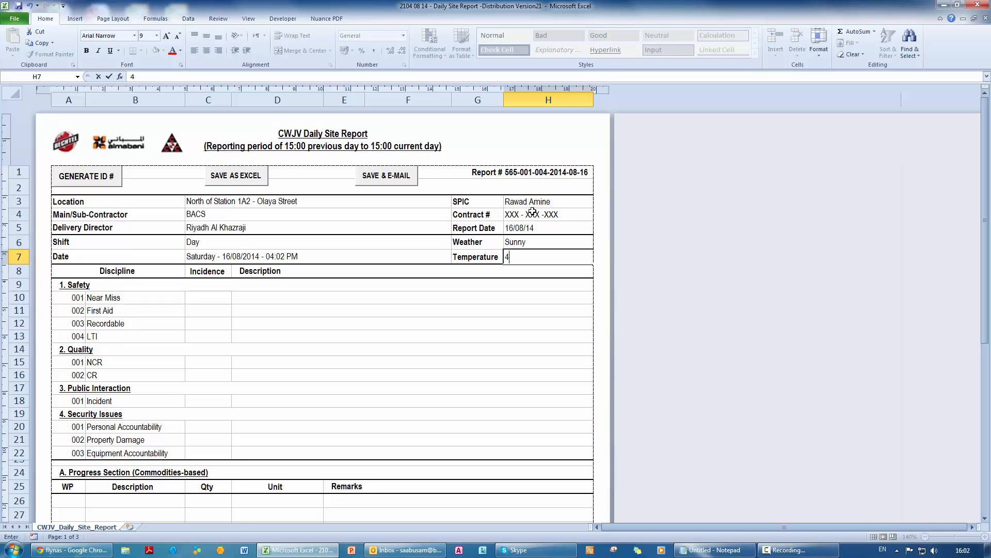
pyautogui.write('5 C')
pyautogui.press('Return')
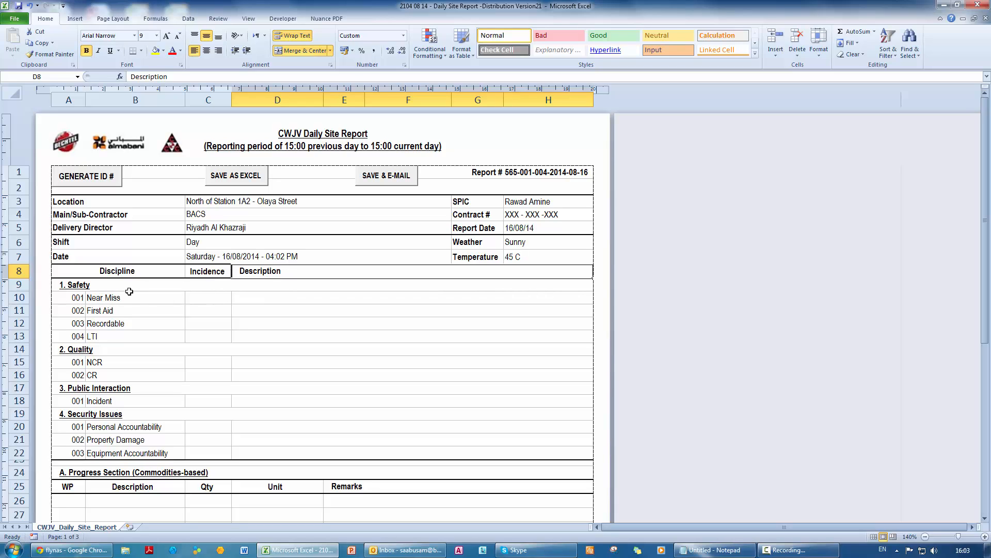
# - Enter safety incidences of 1 for Near Miss, 2 for First Aid, 3 for Recordable and 4 for LTI, dismissing the Windows color scheme prompt
pyautogui.click(210, 302)
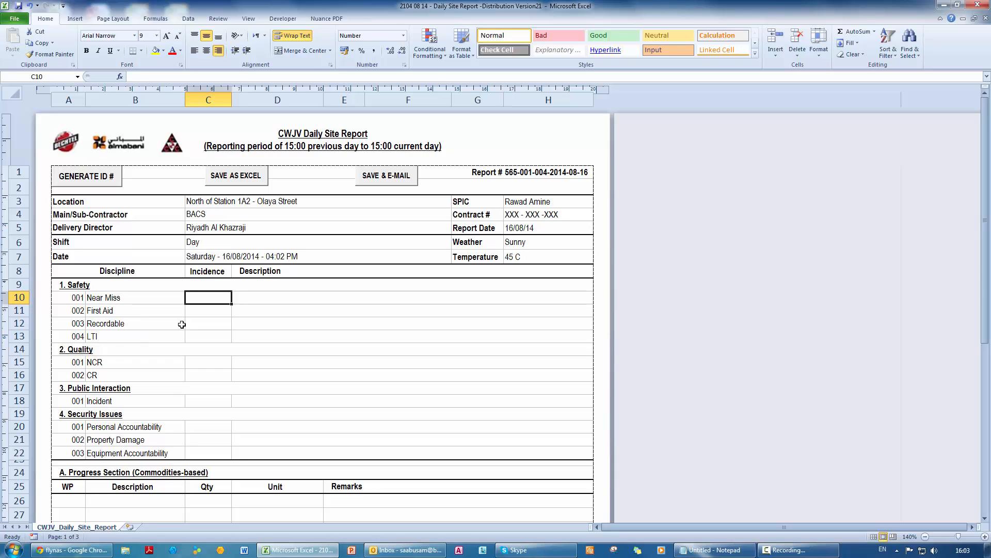
pyautogui.write('1')
pyautogui.press('Return')
pyautogui.write('2')
pyautogui.press('Return')
pyautogui.write('3')
pyautogui.press('Return')
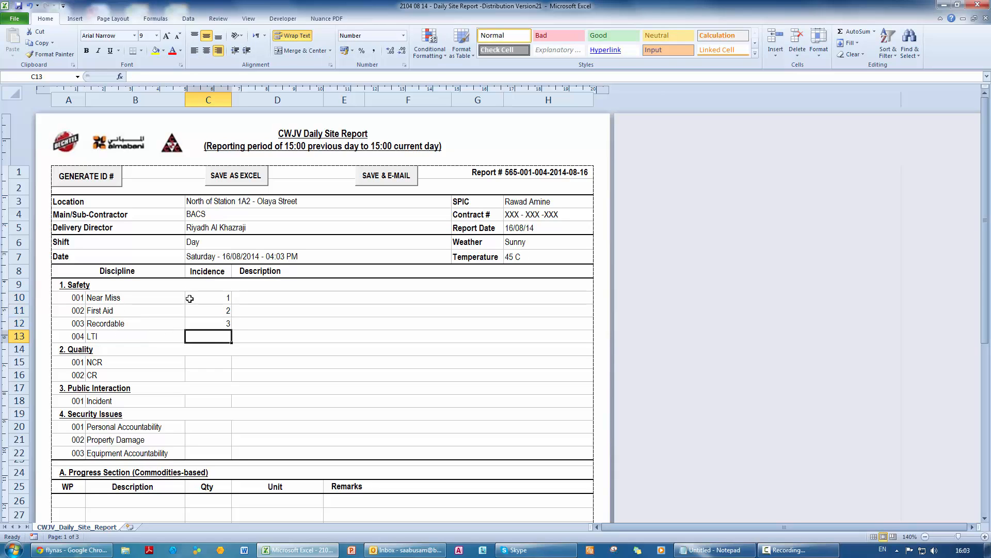
pyautogui.write('4')
pyautogui.press('Return')
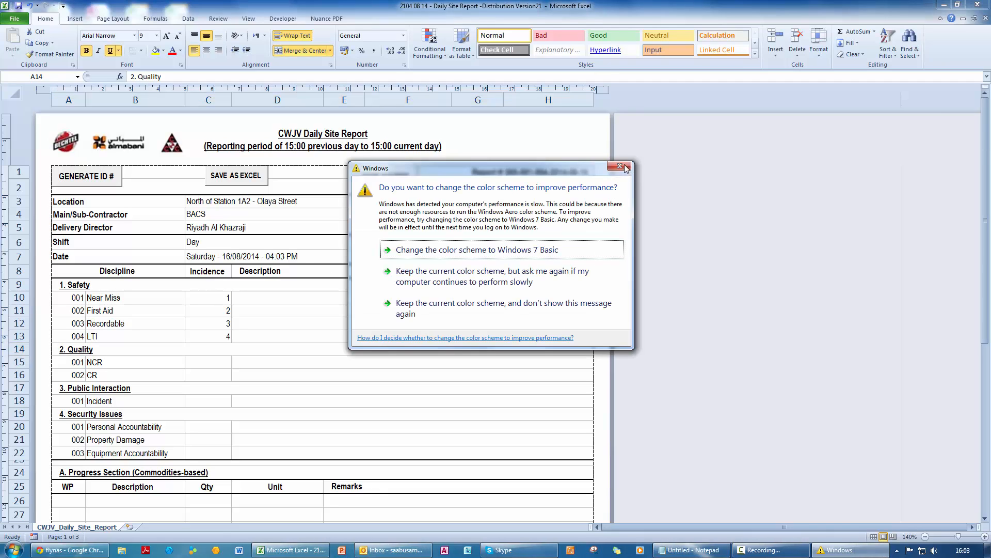
pyautogui.click(630, 165)
pyautogui.click(292, 300)
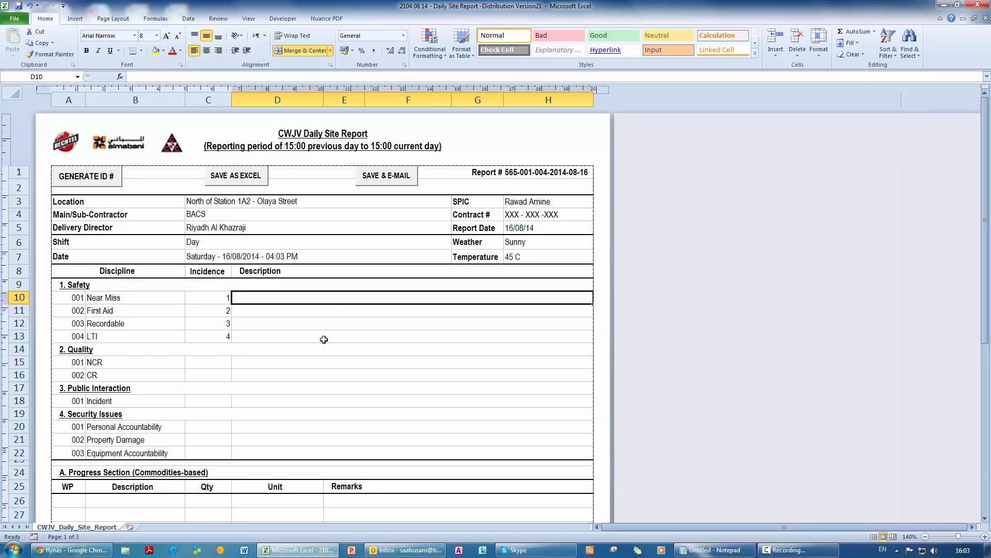
# - Enter quality incidences of 2 for NCR and 3 for CR
pyautogui.click(198, 365)
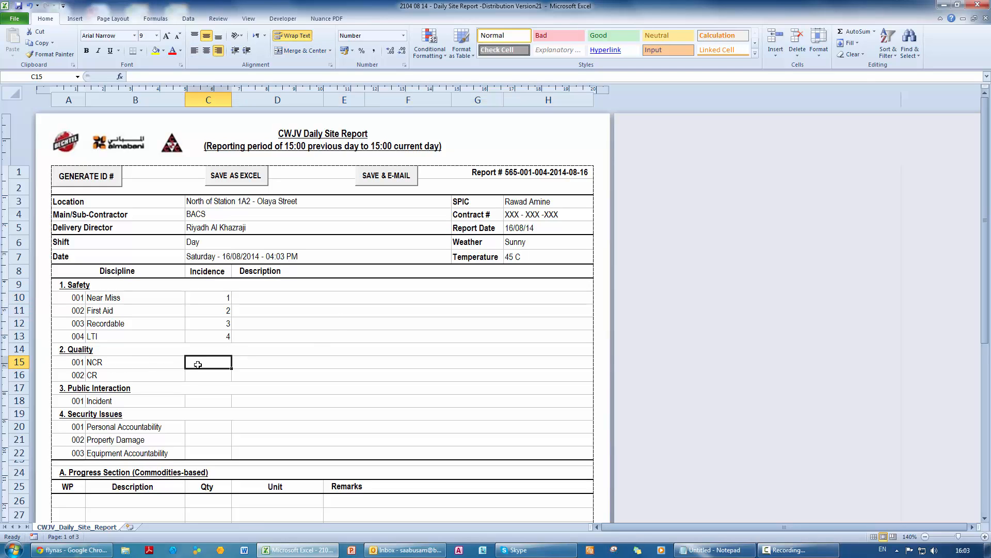
pyautogui.write('2')
pyautogui.press('Return')
pyautogui.write('3')
pyautogui.press('Return')
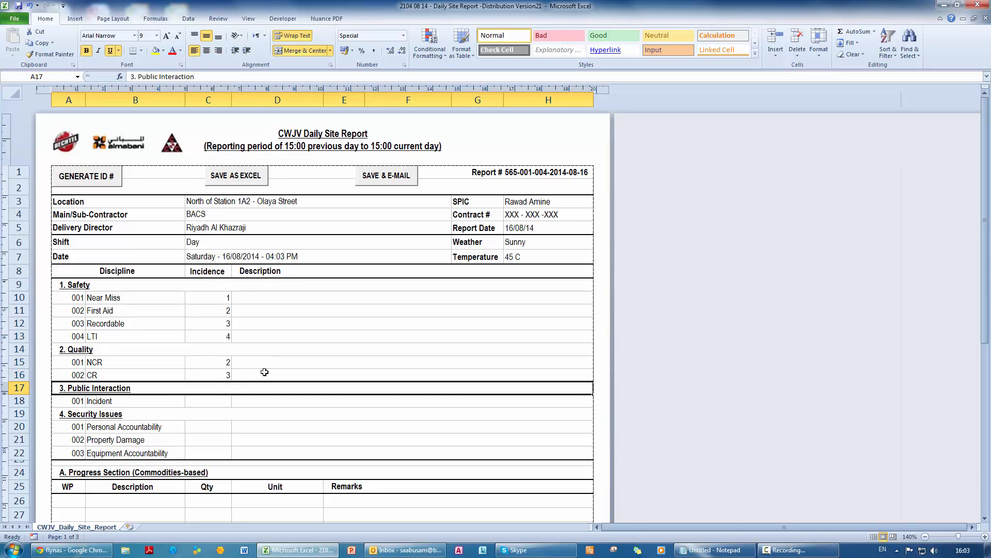
# - Set the Public Interaction incident to Yes
pyautogui.click(200, 399)
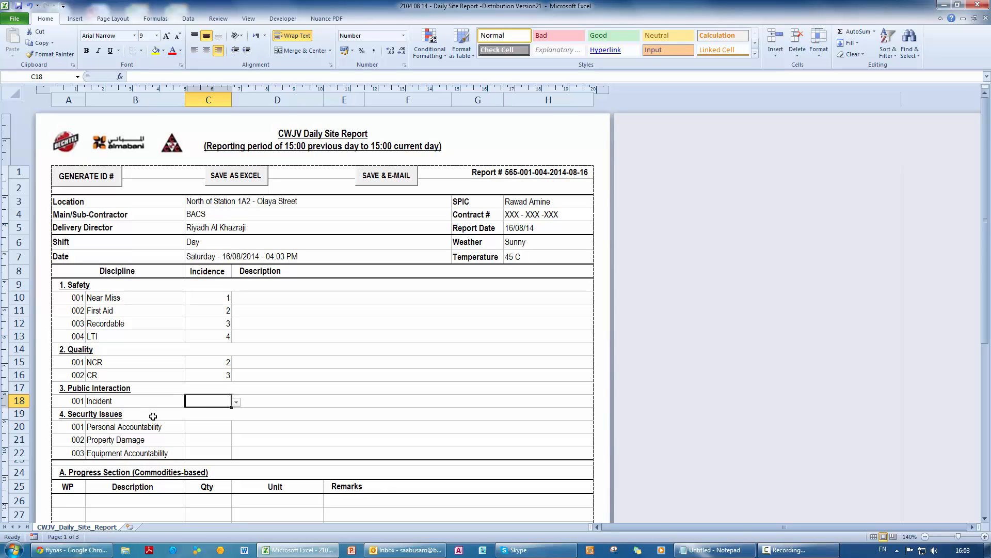
pyautogui.click(235, 403)
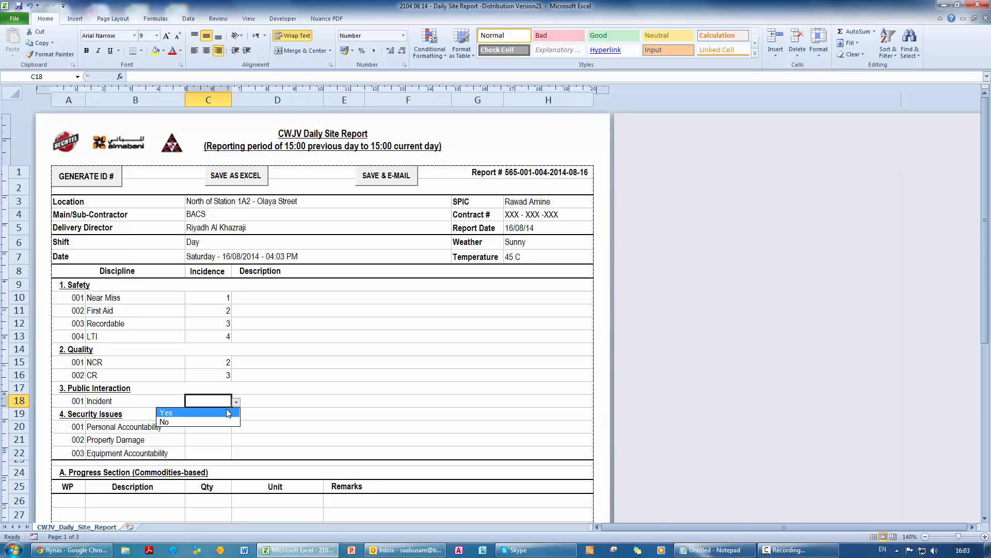
pyautogui.click(227, 412)
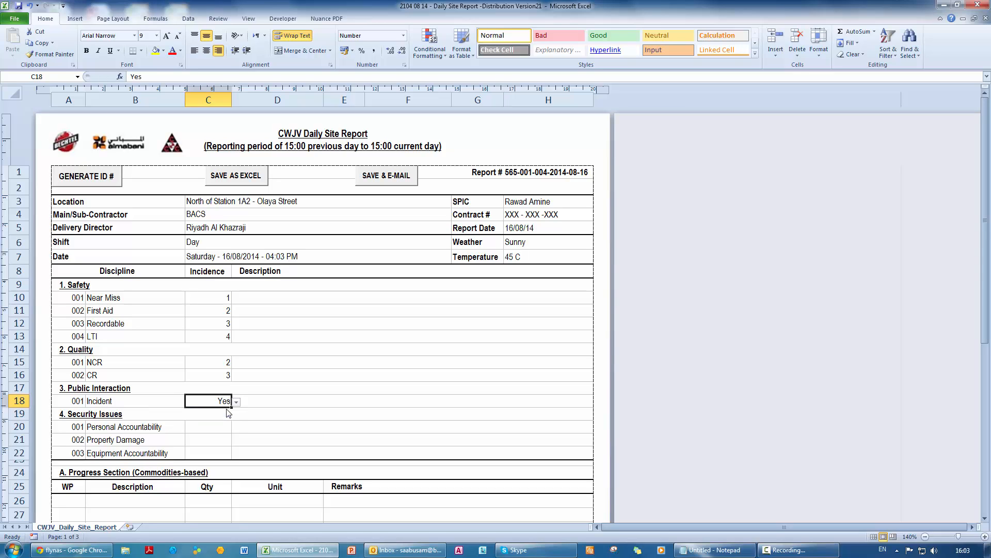
# - Under Security Issues, set Personal Accountability and Property Damage to Yes and Equipment Accountability to No
pyautogui.click(226, 424)
pyautogui.click(236, 428)
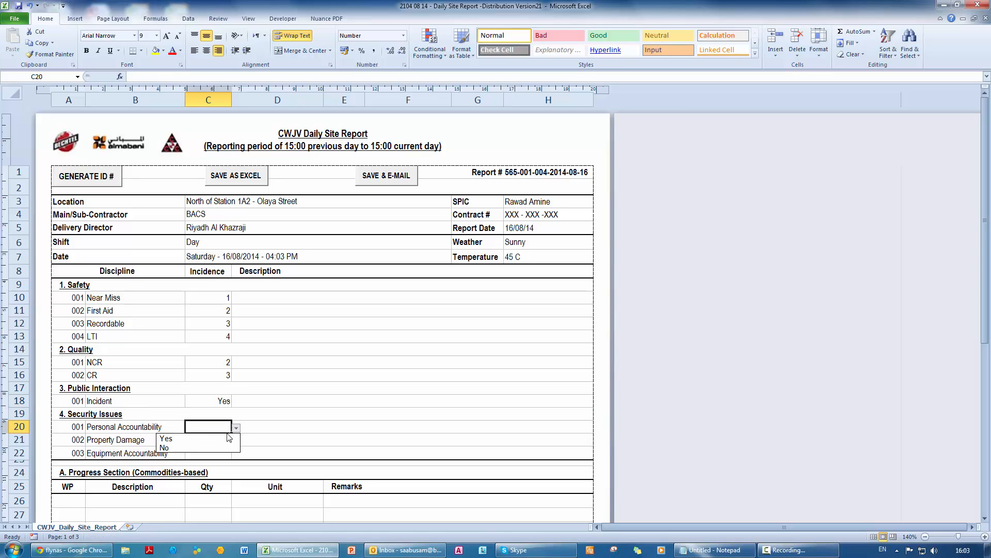
pyautogui.click(168, 437)
pyautogui.click(229, 440)
pyautogui.click(236, 442)
pyautogui.click(227, 451)
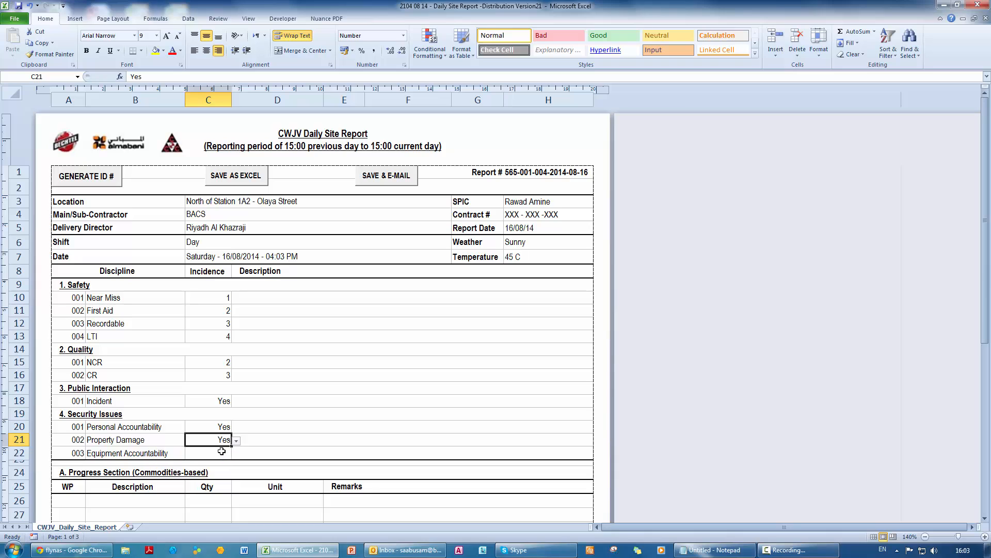
pyautogui.click(227, 454)
pyautogui.click(236, 454)
pyautogui.click(224, 474)
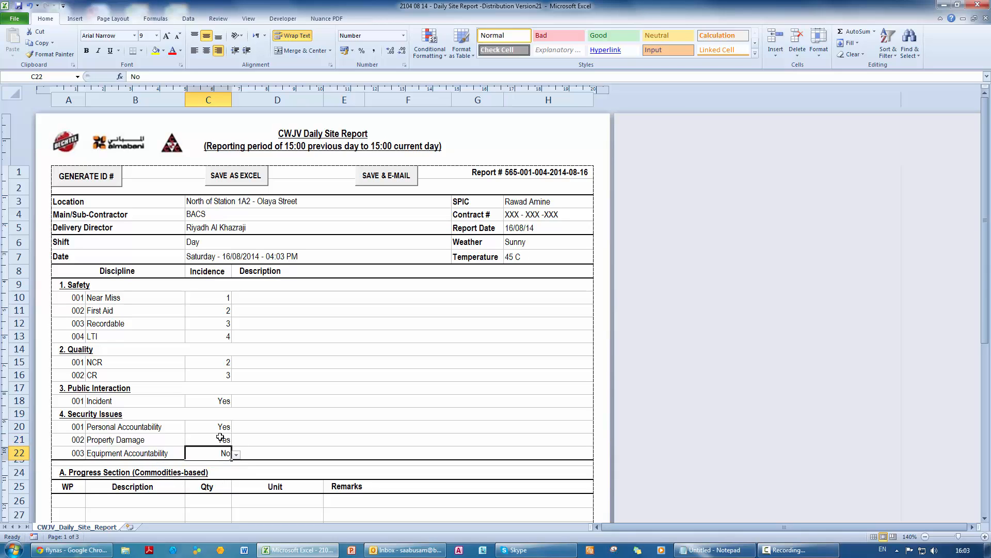
# - Add Asphalt with a quantity of 120 in the first row of the commodities-based Progress Section
pyautogui.scroll(-3, 213, 422)
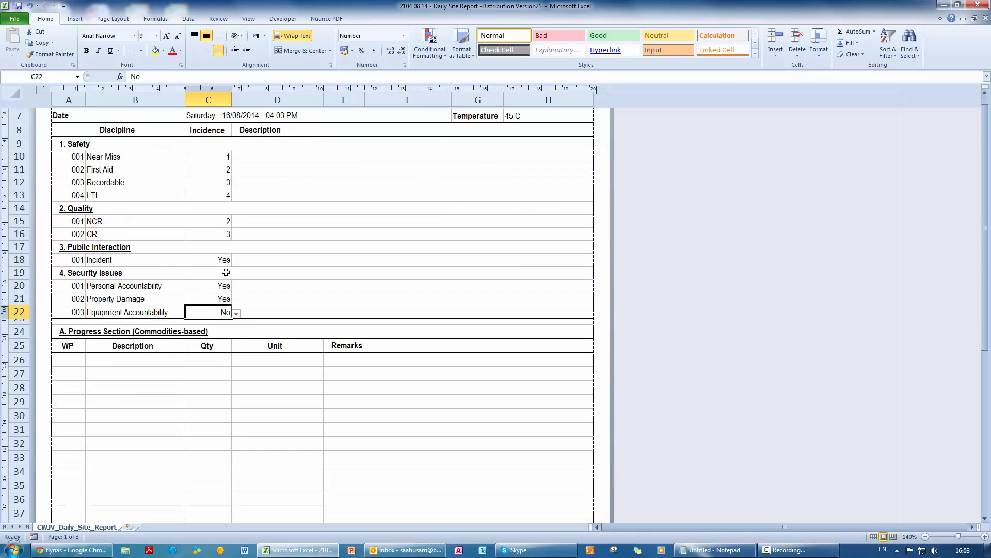
pyautogui.click(150, 358)
pyautogui.click(191, 362)
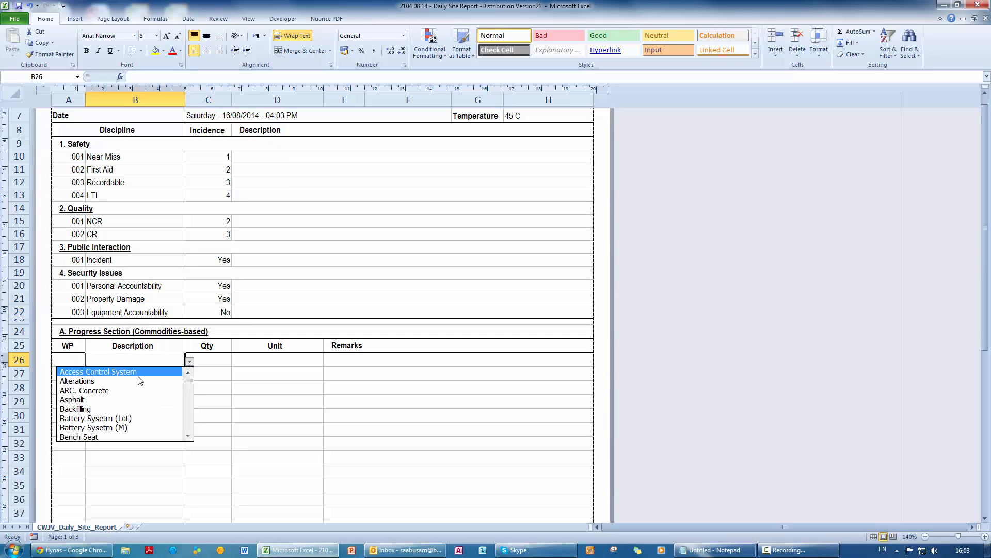
pyautogui.click(168, 399)
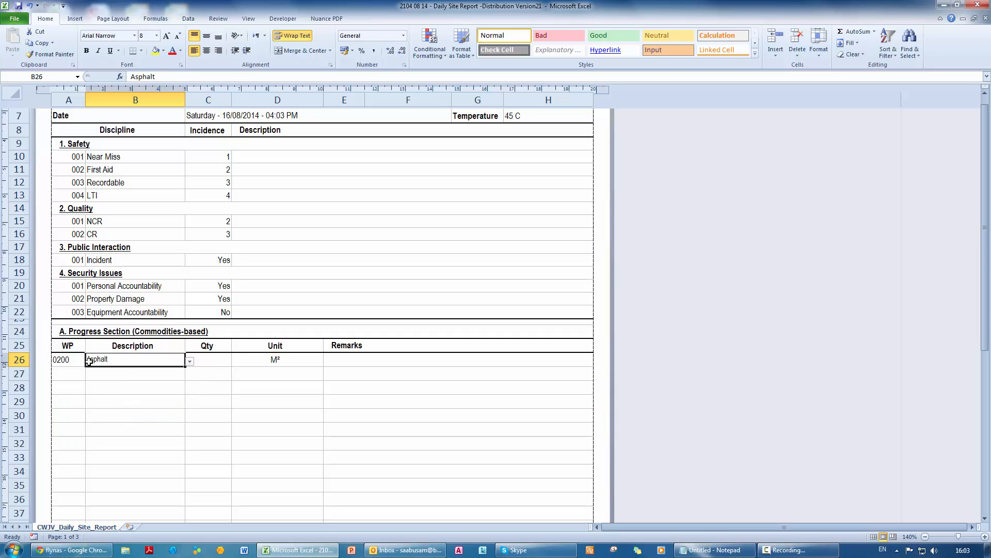
pyautogui.click(217, 358)
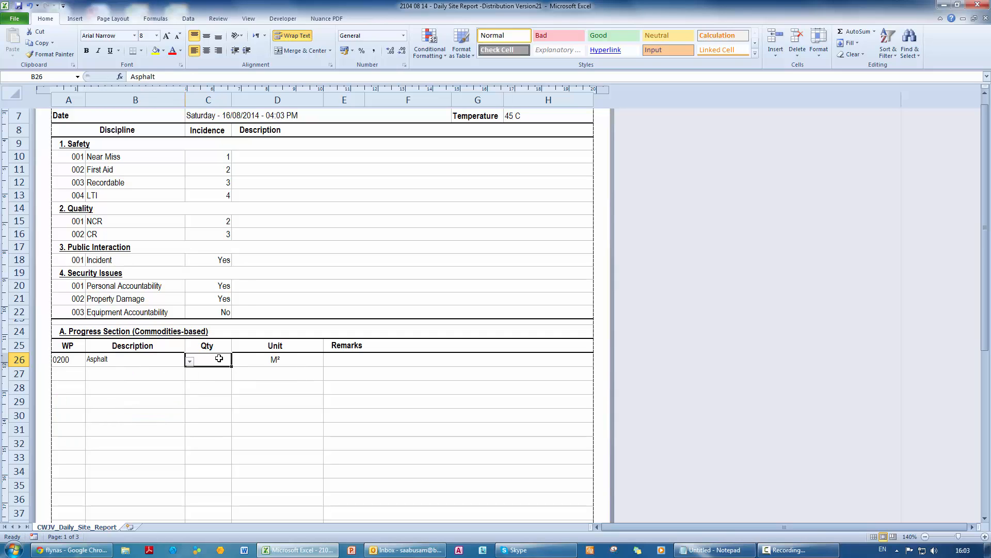
pyautogui.write('0')
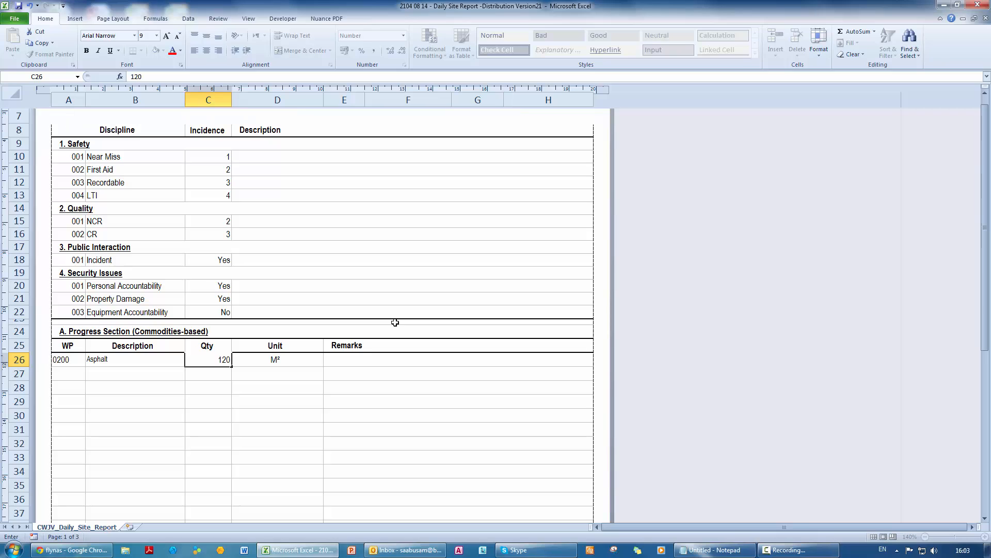
pyautogui.press('Return')
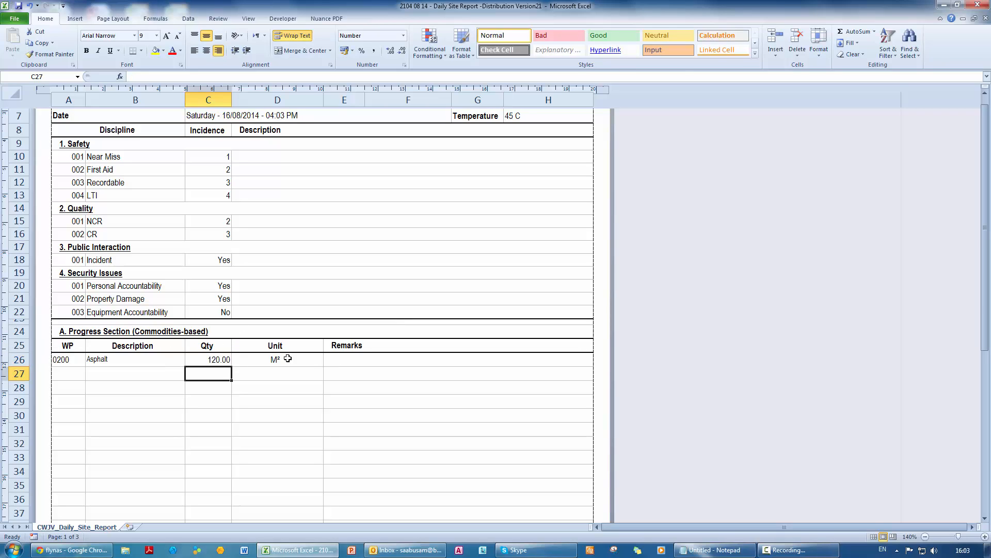
# - Add Excavation with a quantity of 250 in the second progress row and select that row's Remarks cell
pyautogui.click(125, 370)
pyautogui.click(190, 377)
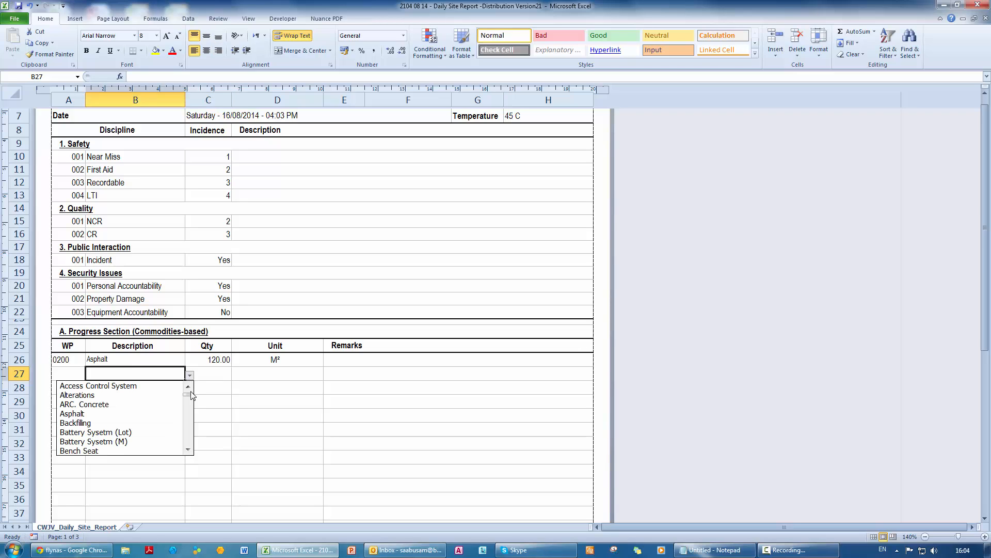
pyautogui.moveTo(189, 394); pyautogui.dragTo(189, 405)
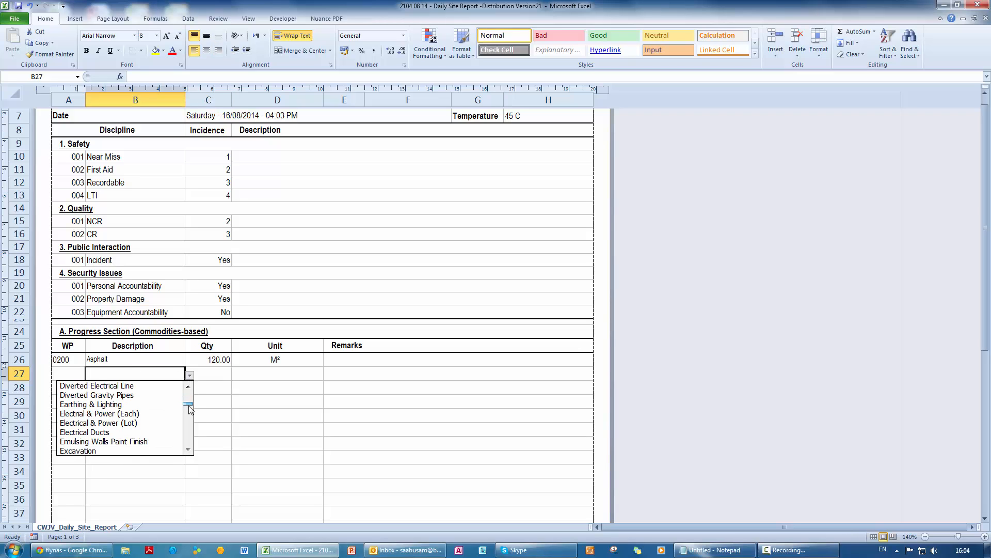
pyautogui.click(148, 449)
pyautogui.click(217, 374)
pyautogui.write('250')
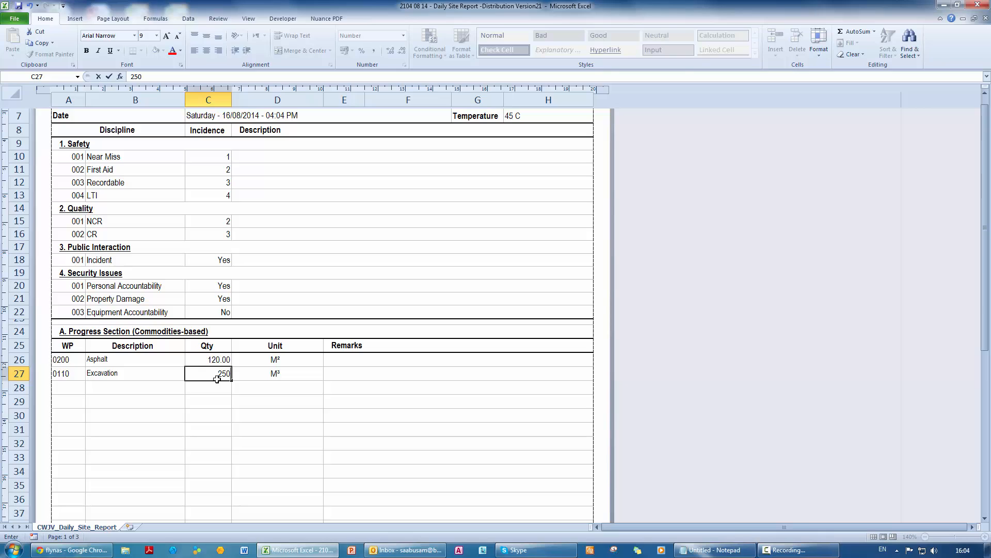
pyautogui.press('Return')
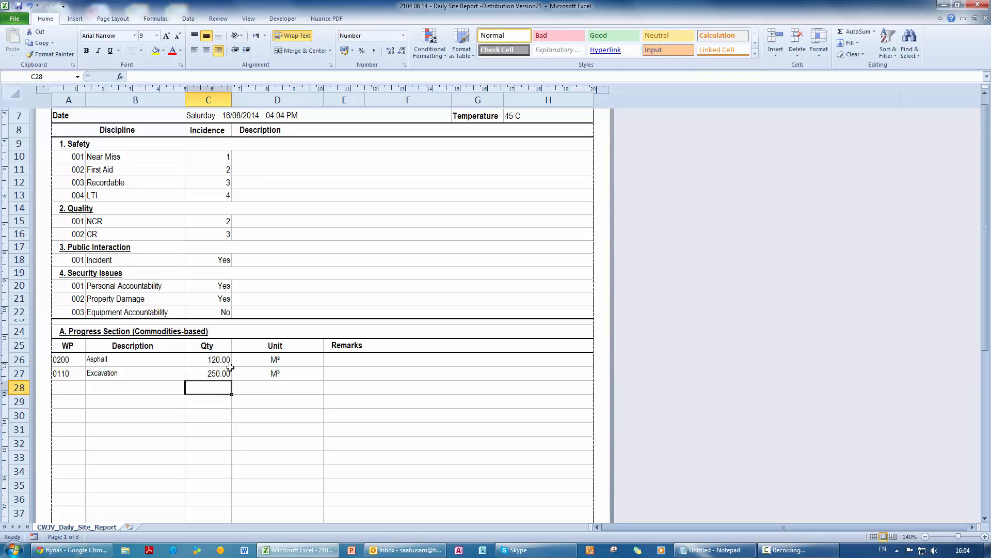
pyautogui.press('Right')
pyautogui.press('Up')
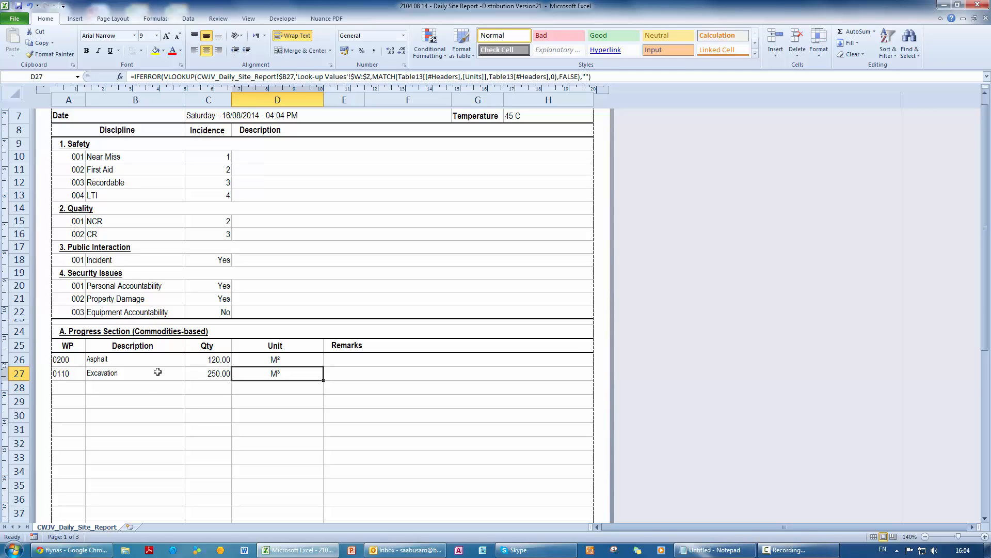
pyautogui.press('Right')
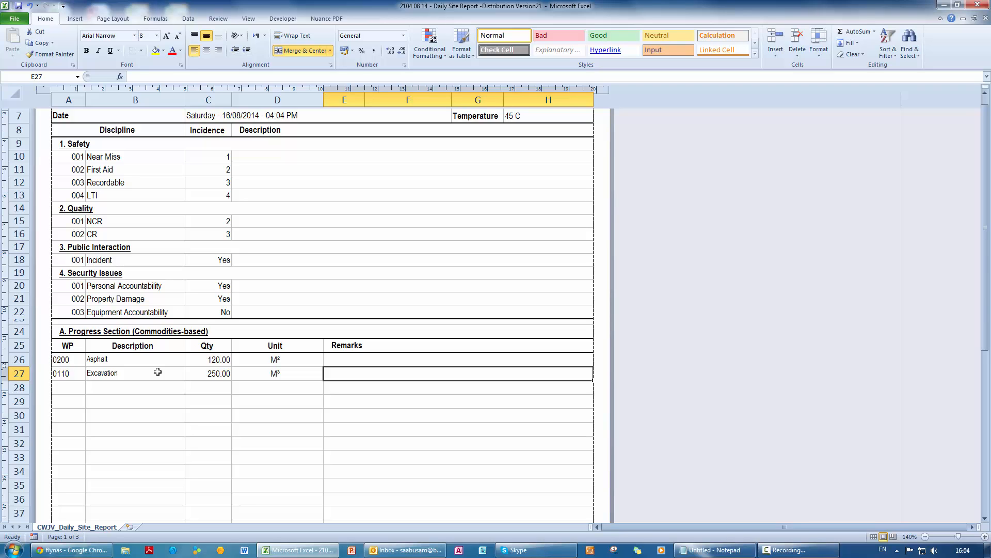
# - Classify the first entry of the Concerns Section as Minor, dismissing the Windows color scheme prompt, and select its description cell
pyautogui.scroll(-6, 158, 372)
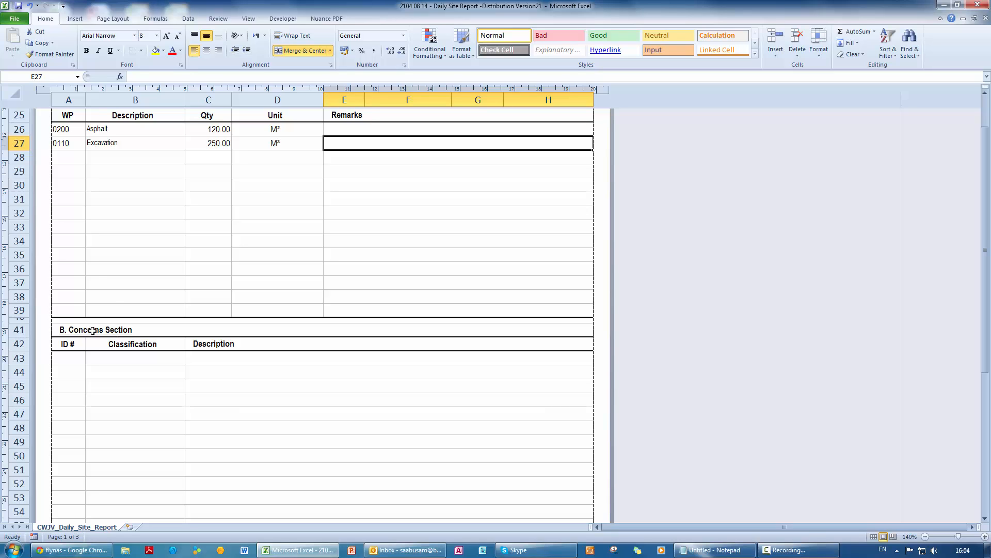
pyautogui.click(131, 357)
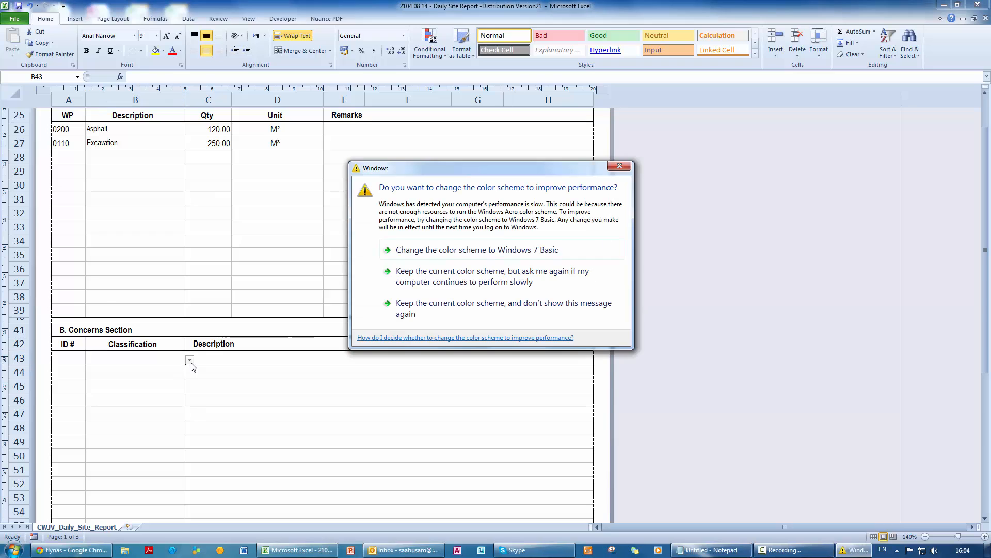
pyautogui.click(620, 166)
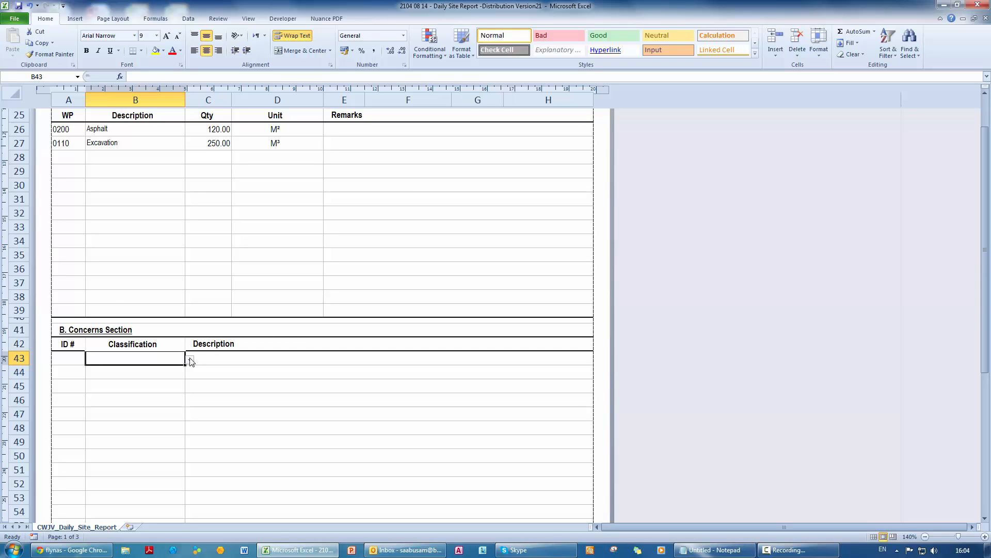
pyautogui.click(189, 360)
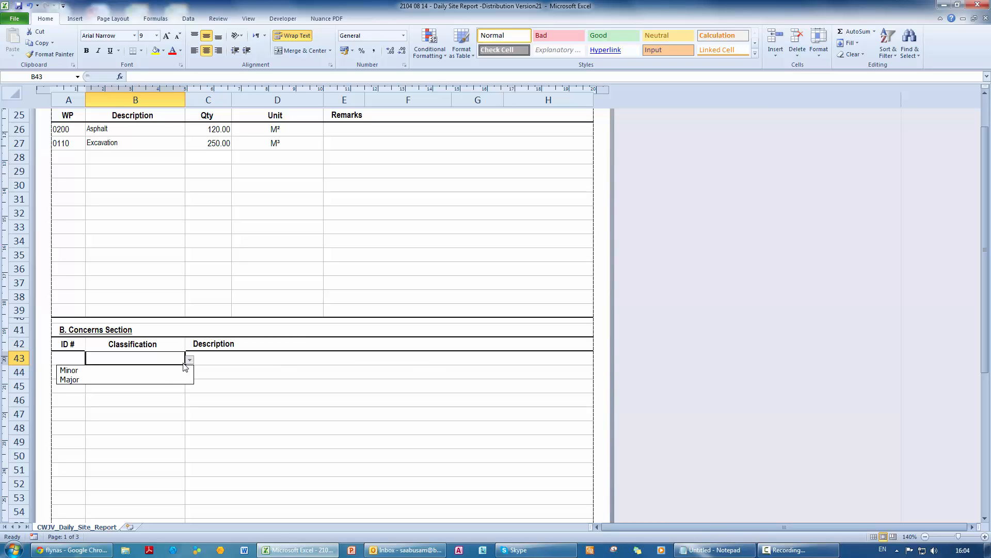
pyautogui.click(182, 369)
pyautogui.click(202, 363)
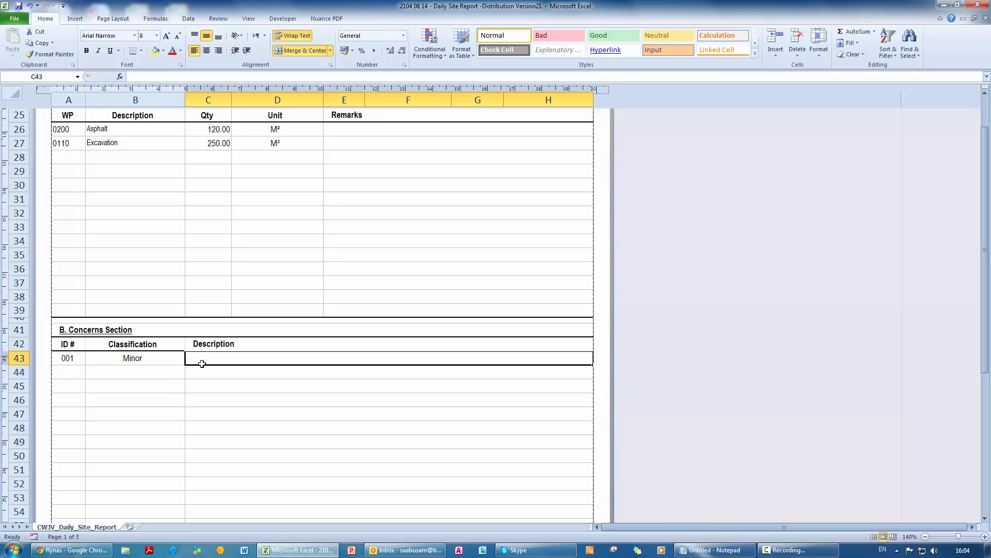
# - Classify the second entry of the Concerns Section as Major
pyautogui.scroll(-3, 202, 364)
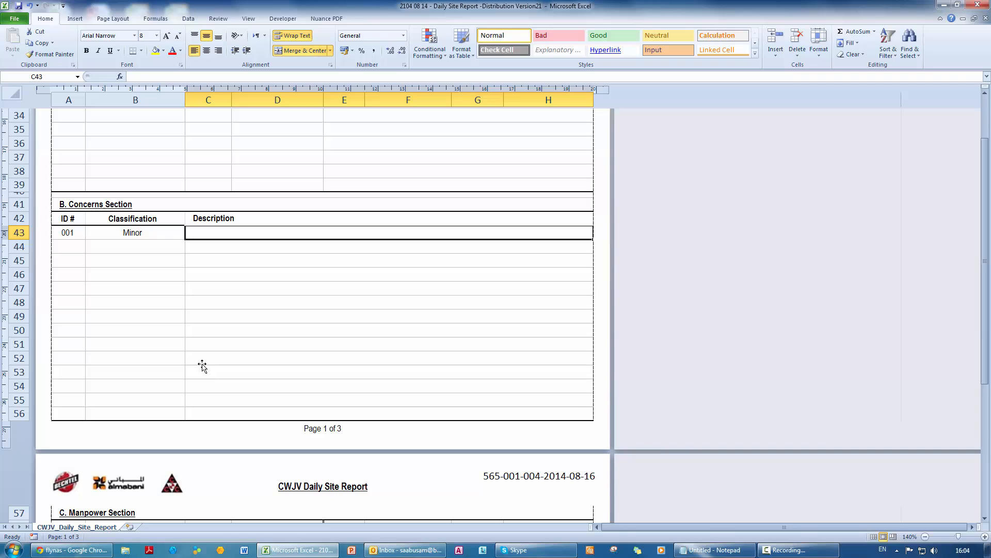
pyautogui.click(167, 245)
pyautogui.click(190, 248)
pyautogui.click(175, 267)
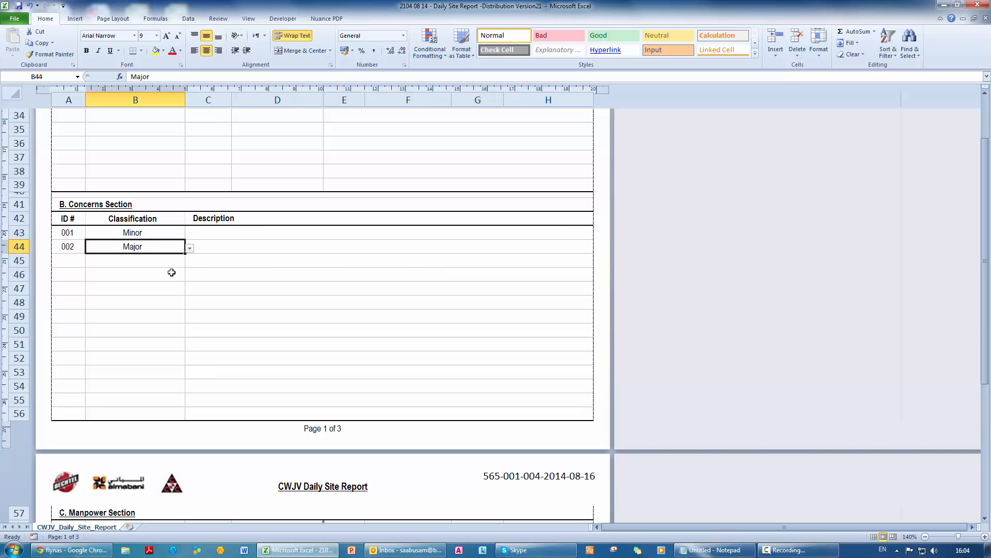
# - Choose Welder and Steel fixer as the first two Manual entries of the Manpower Section
pyautogui.scroll(-3, 169, 290)
pyautogui.scroll(-1, 165, 292)
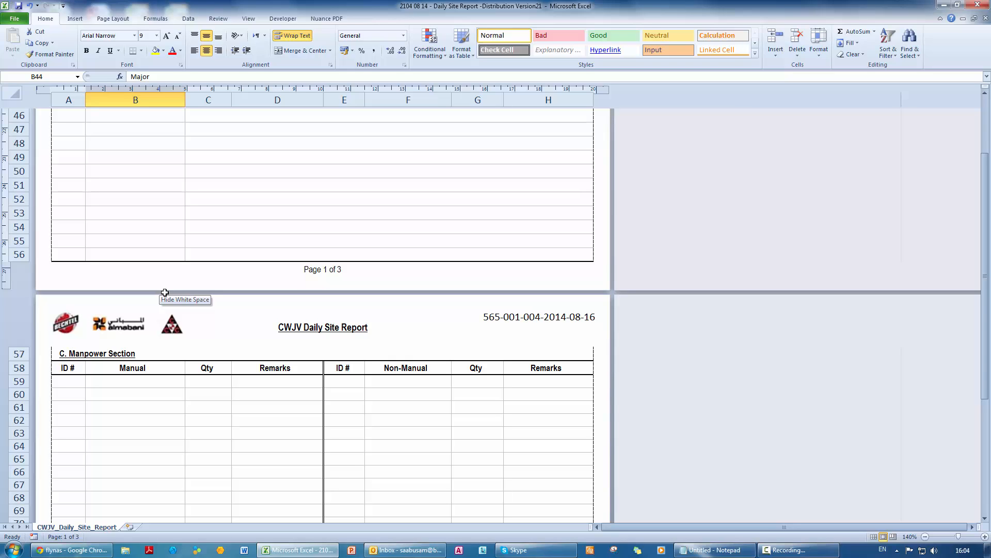
pyautogui.scroll(-3, 166, 293)
pyautogui.click(163, 259)
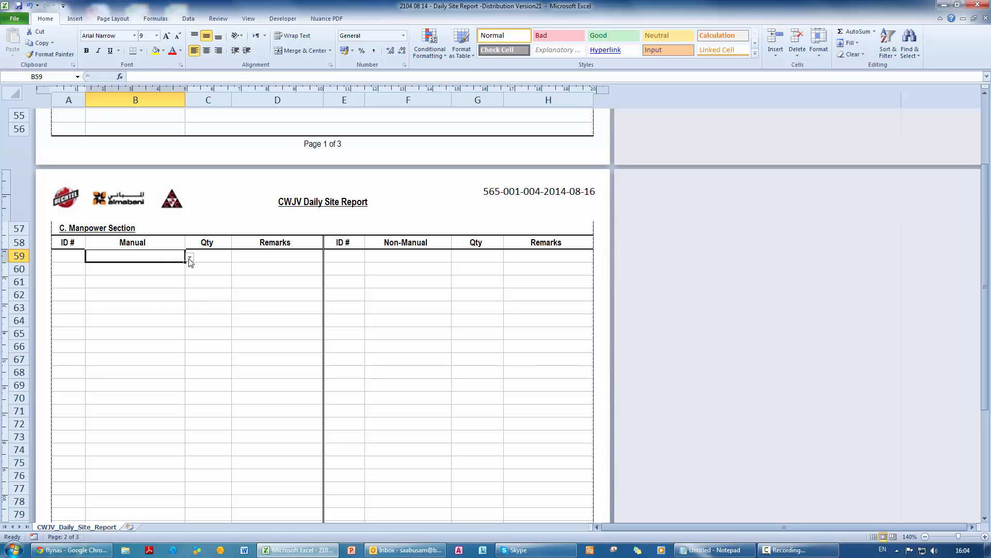
pyautogui.click(189, 258)
pyautogui.moveTo(188, 280); pyautogui.dragTo(171, 294)
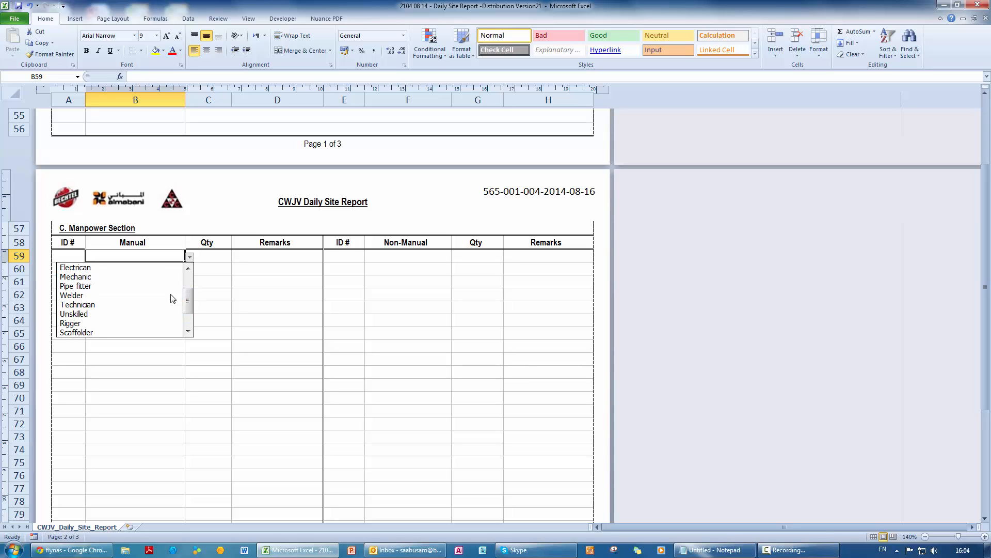
pyautogui.click(172, 297)
pyautogui.click(165, 268)
pyautogui.click(189, 269)
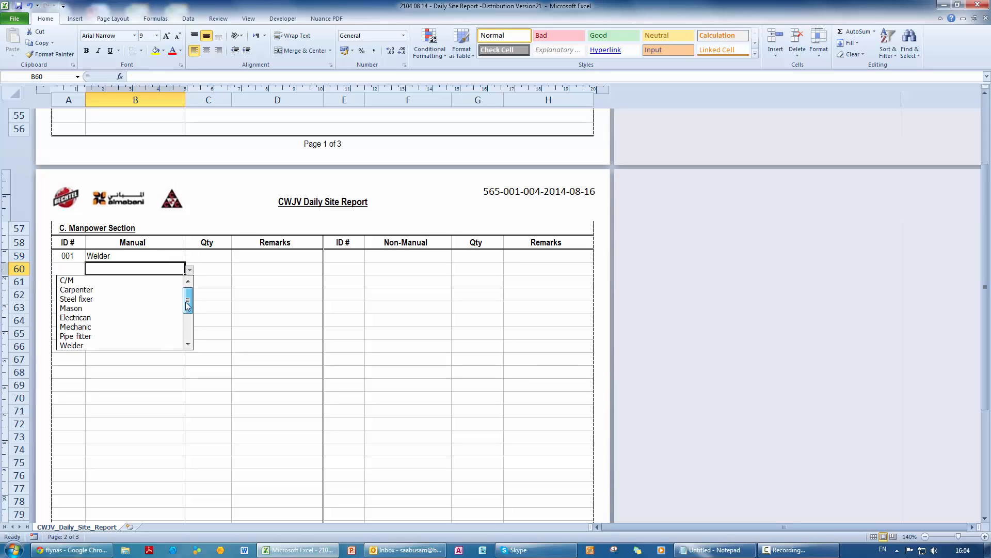
pyautogui.scroll(-1, 188, 306)
pyautogui.click(146, 282)
# - Enter the custom value Manual in the third row of the Manual column and accept it despite the list restriction
pyautogui.click(146, 284)
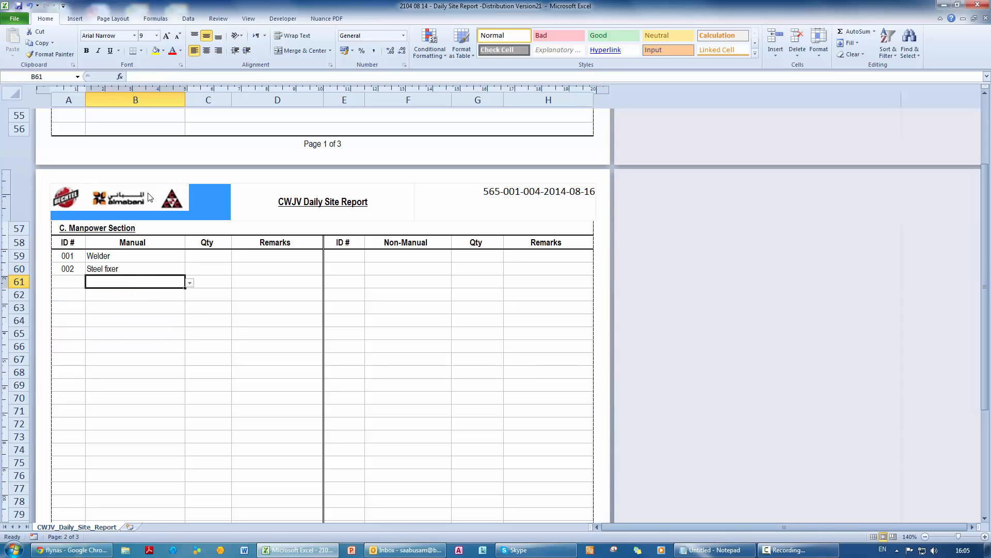
pyautogui.write('Manual')
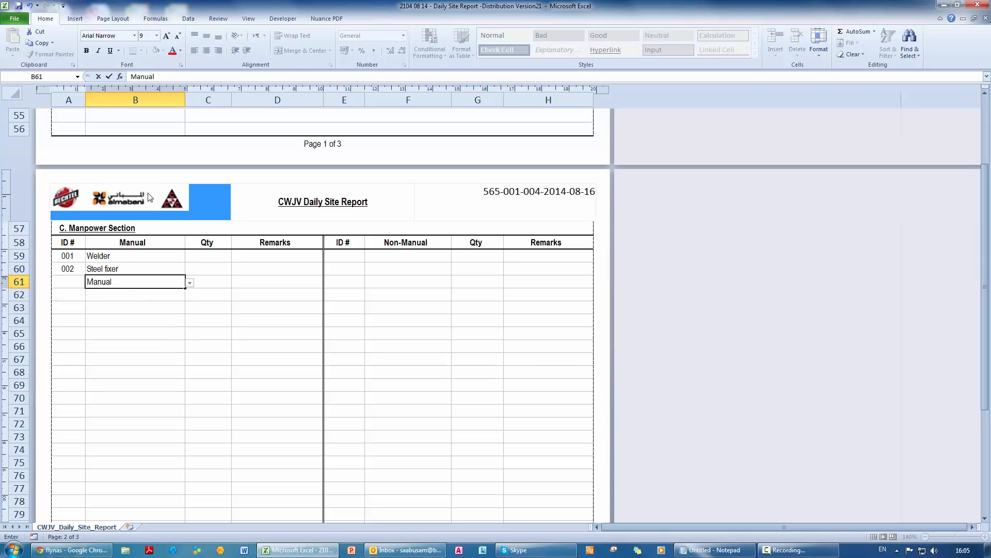
pyautogui.press('Tab')
pyautogui.press('Left')
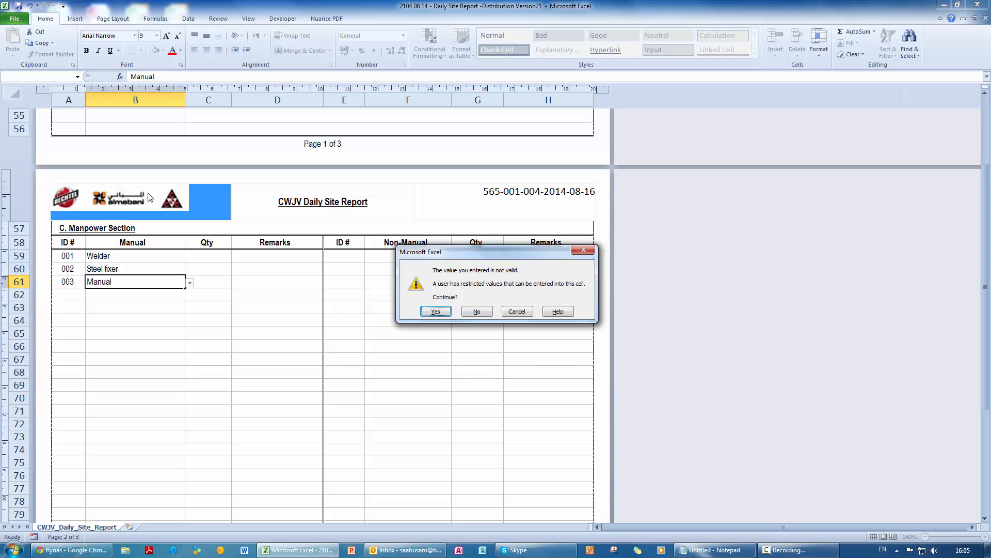
pyautogui.press('Return')
# - Fill in the quantities 2, 3 and 4 for the three Manual manpower entries
pyautogui.press('Up')
pyautogui.press('Up')
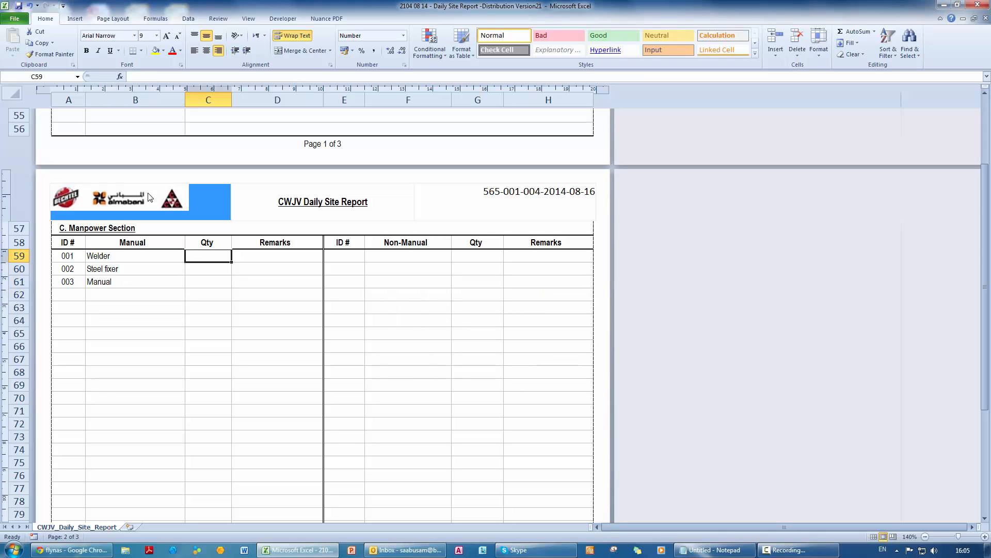
pyautogui.write('2')
pyautogui.press('Return')
pyautogui.write('3')
pyautogui.press('Return')
pyautogui.write('4')
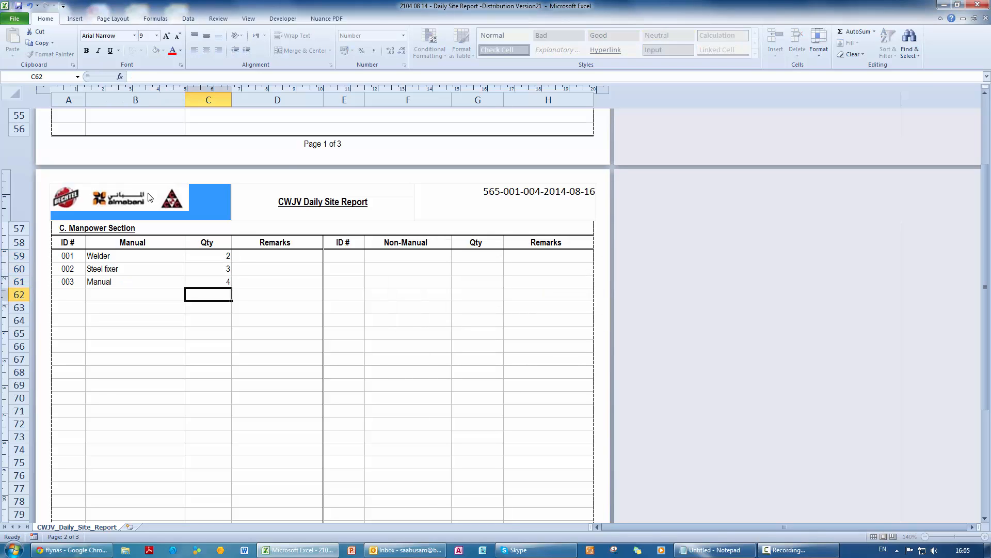
pyautogui.press('Return')
# - Choose HSE Specialist and QC Inspector as the first two Non-Manual entries of the Manpower Section
pyautogui.click(413, 256)
pyautogui.click(457, 257)
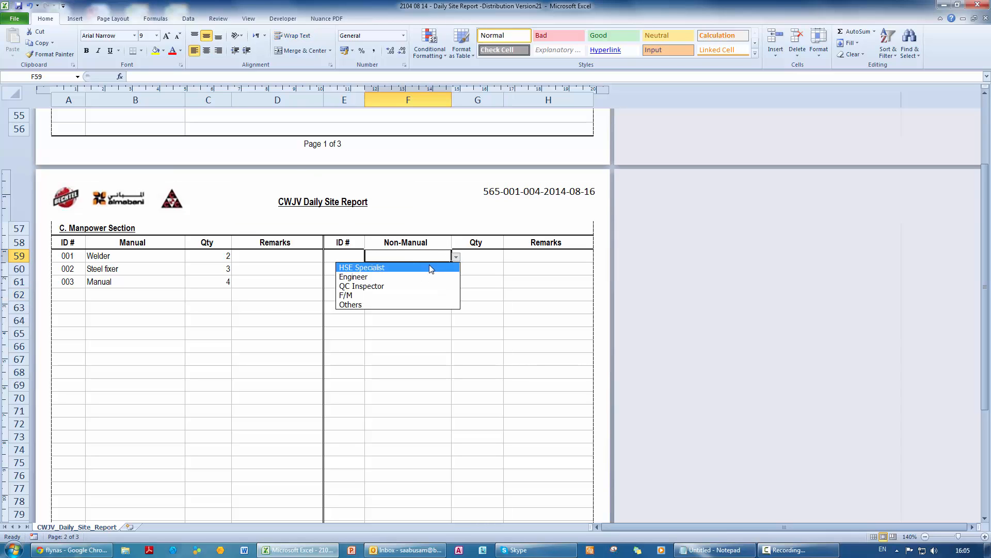
pyautogui.click(420, 266)
pyautogui.click(422, 269)
pyautogui.click(456, 269)
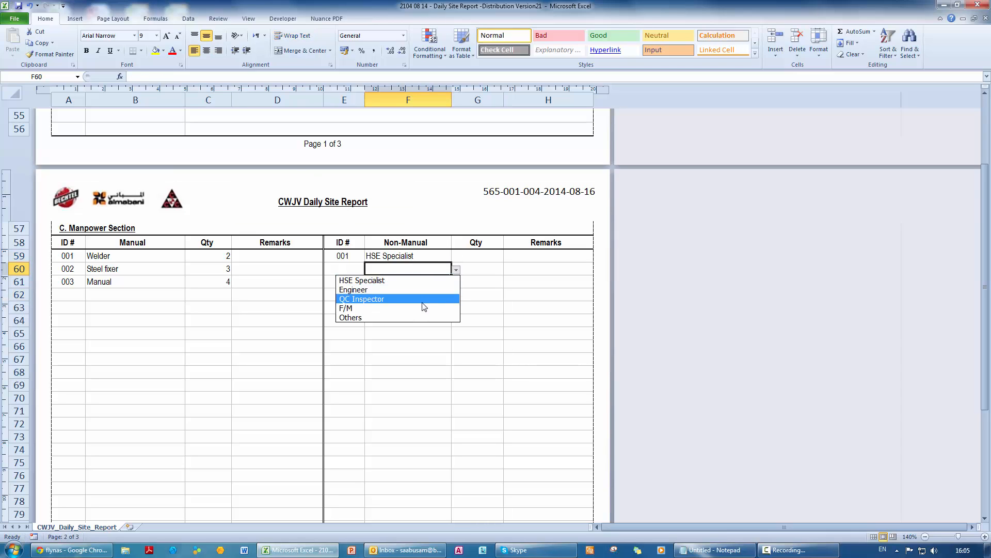
pyautogui.click(421, 297)
# - Enter the custom value Non-Manual in the third row of the Non-Manual column and accept it despite the list restriction
pyautogui.click(420, 282)
pyautogui.write('Non-Ma')
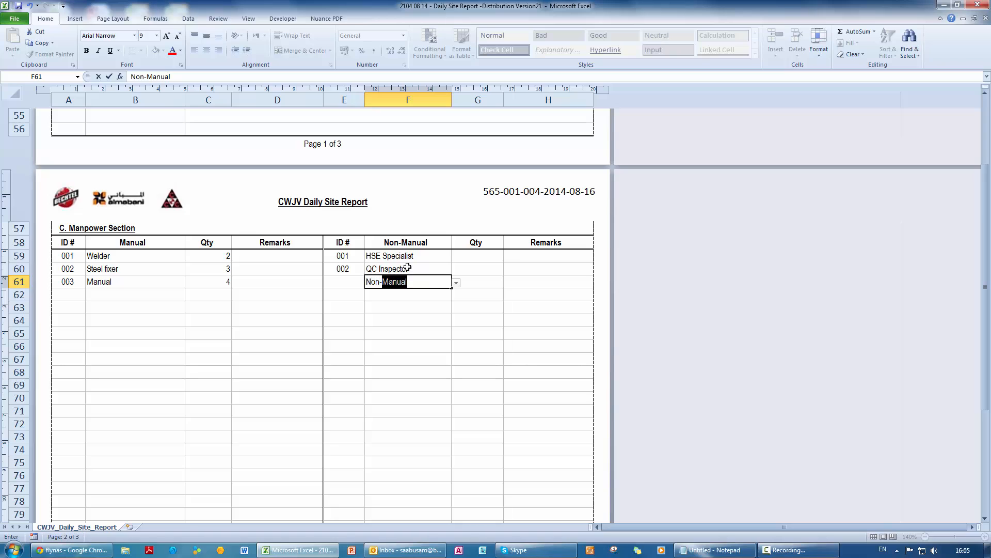
pyautogui.write('nual')
pyautogui.press('Return')
pyautogui.press('Return')
# - Fill in the quantities 1, 2 and 3 for the three Non-Manual manpower entries
pyautogui.press('Up')
pyautogui.press('Right')
pyautogui.press('Up')
pyautogui.press('Up')
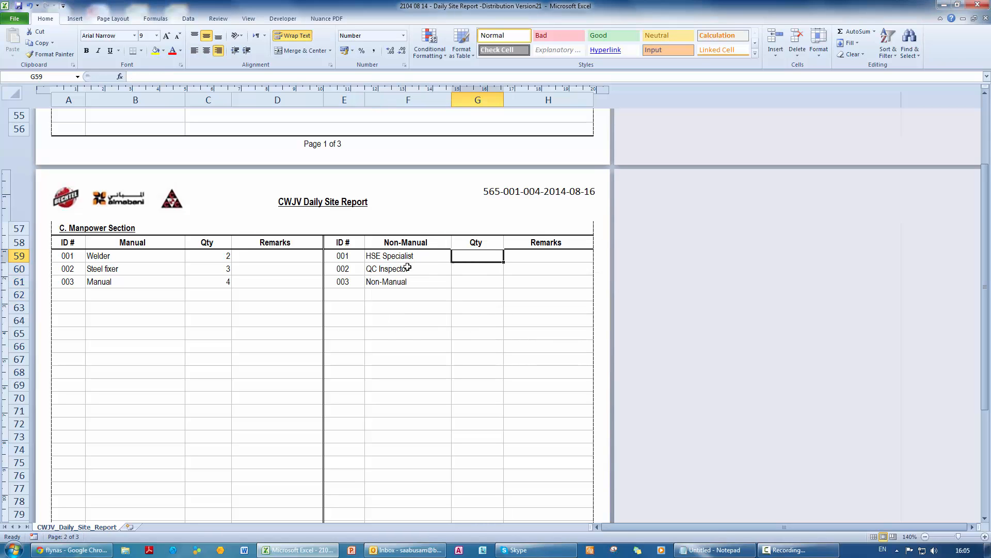
pyautogui.write('1')
pyautogui.press('Return')
pyautogui.write('2')
pyautogui.press('Return')
pyautogui.write('3')
pyautogui.press('Return')
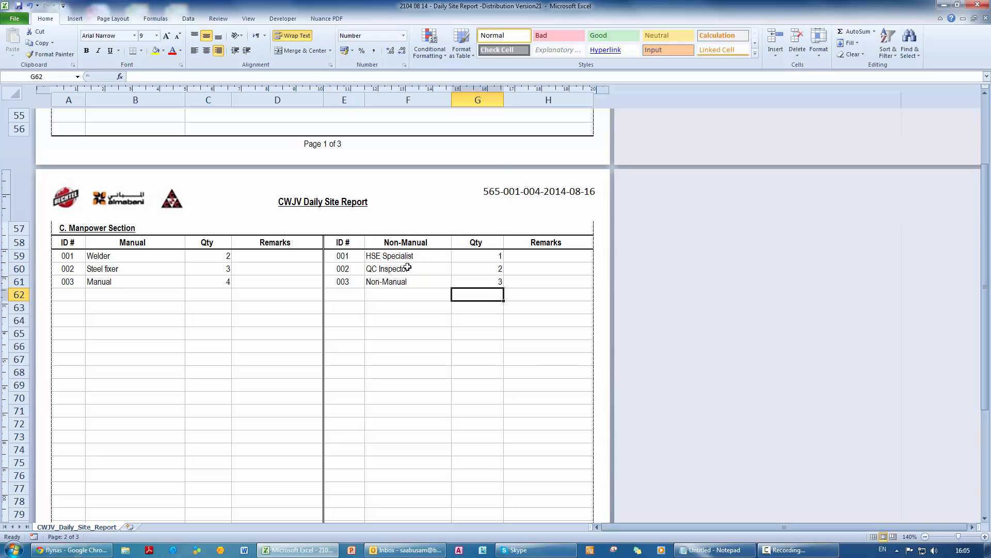
# - Choose Crane < 100 T and Excavator as the first two Active Equipment entries of the Construction Equipment Section
pyautogui.scroll(-6, 416, 330)
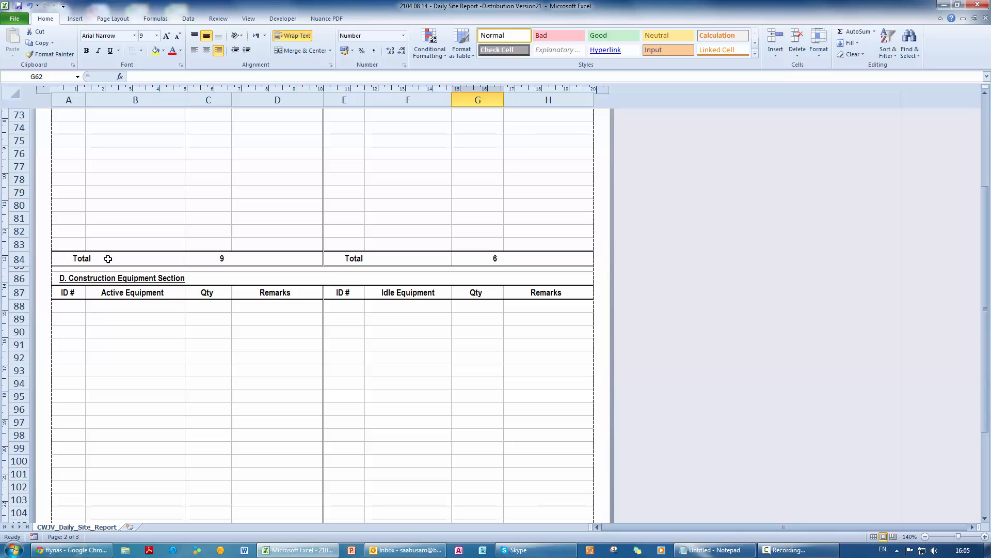
pyautogui.click(145, 304)
pyautogui.click(190, 307)
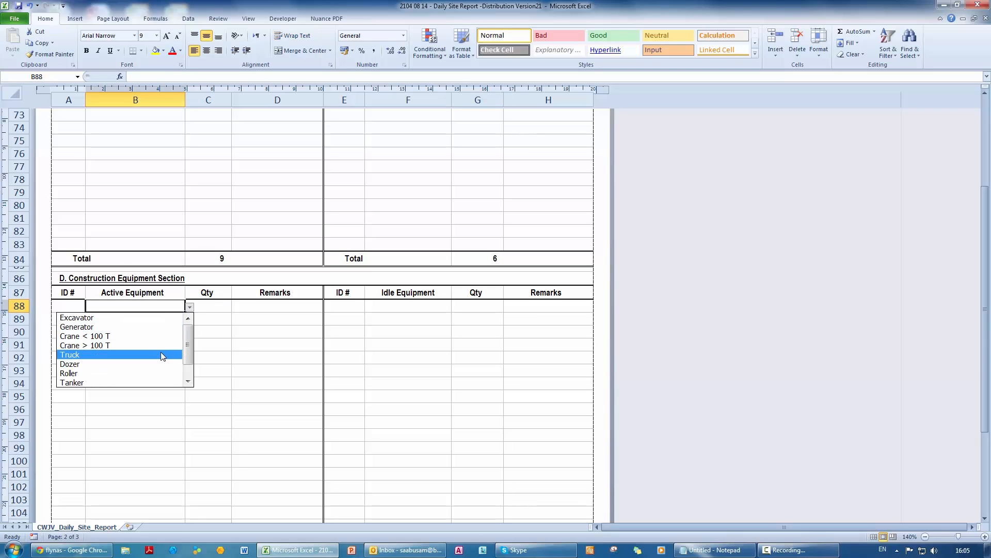
pyautogui.click(155, 336)
pyautogui.click(175, 320)
pyautogui.click(190, 320)
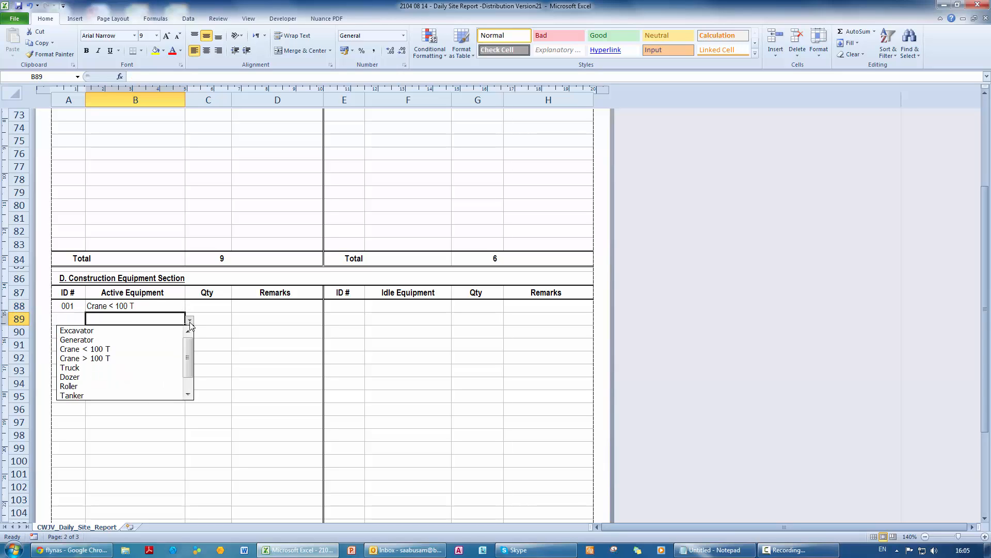
pyautogui.click(154, 330)
# - Set the active equipment quantities to 1 for the crane and 3 for the excavator
pyautogui.click(205, 306)
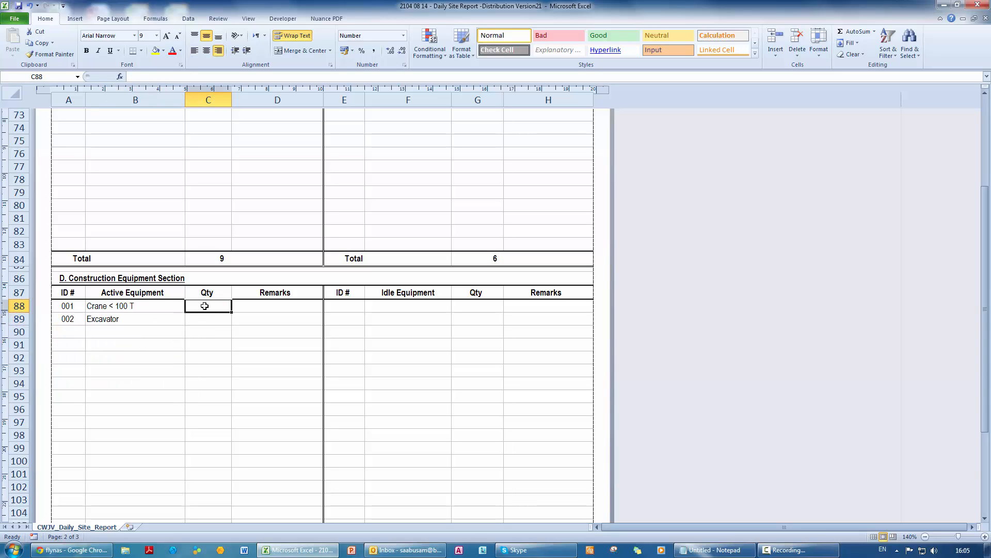
pyautogui.write('1')
pyautogui.press('Return')
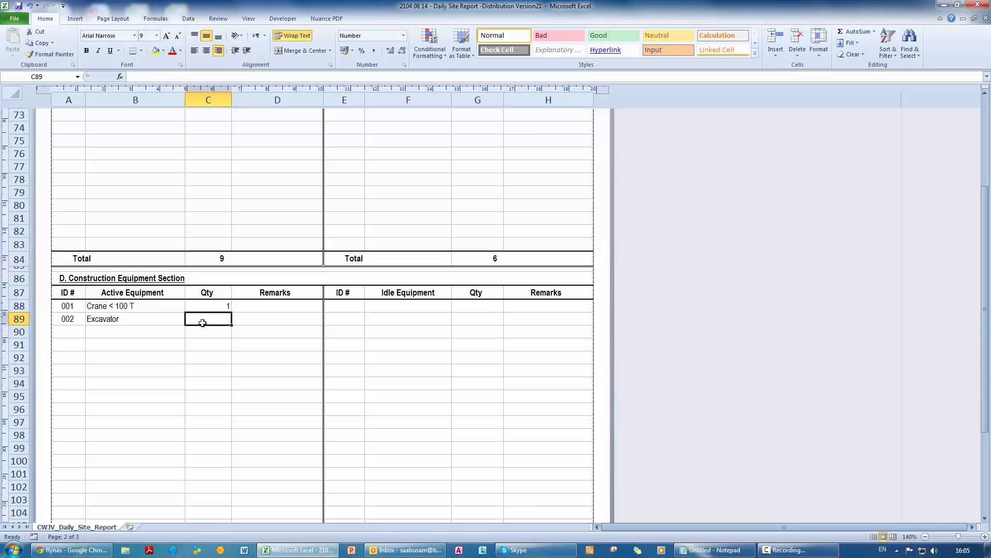
pyautogui.write('3')
pyautogui.press('Return')
# - Add the custom entry Active Equipment with a quantity of 45 in the third row of the Active Equipment list
pyautogui.press('Left')
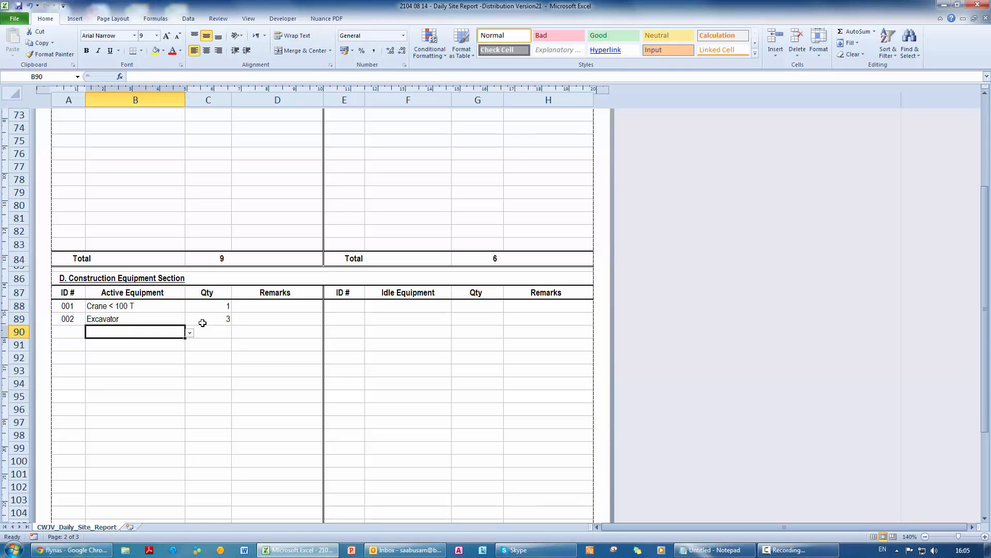
pyautogui.write('Active Equipment')
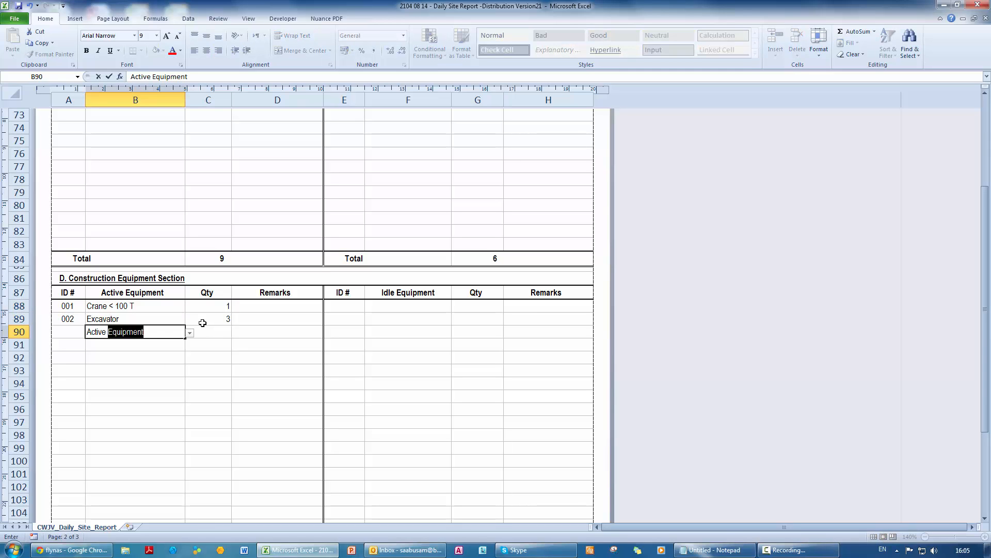
pyautogui.press('Return')
pyautogui.press('Left')
pyautogui.press('Return')
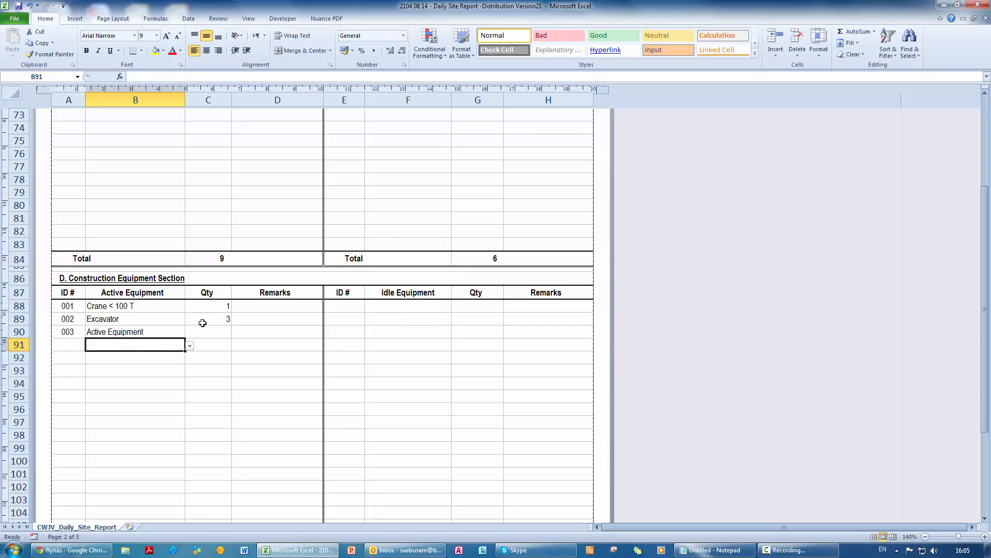
pyautogui.press('Up')
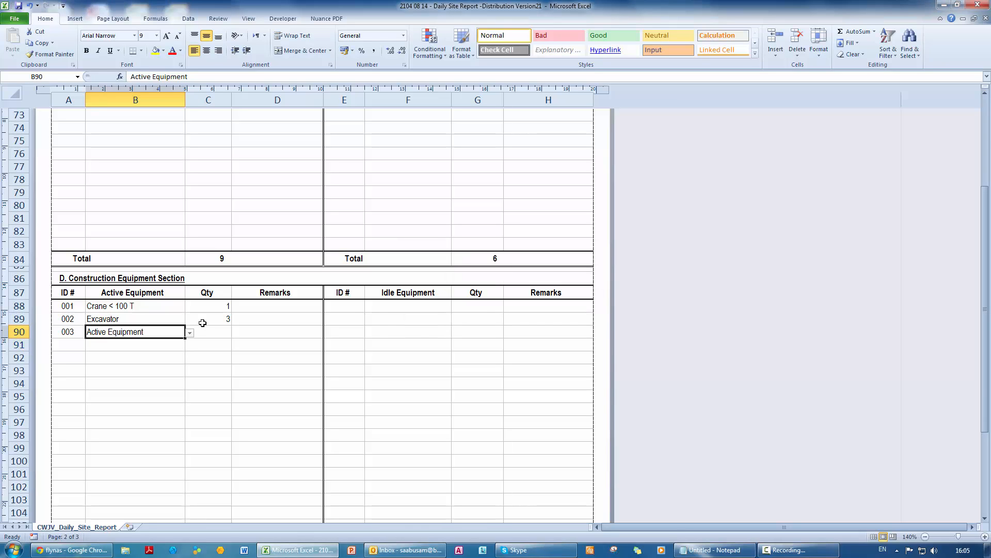
pyautogui.press('Right')
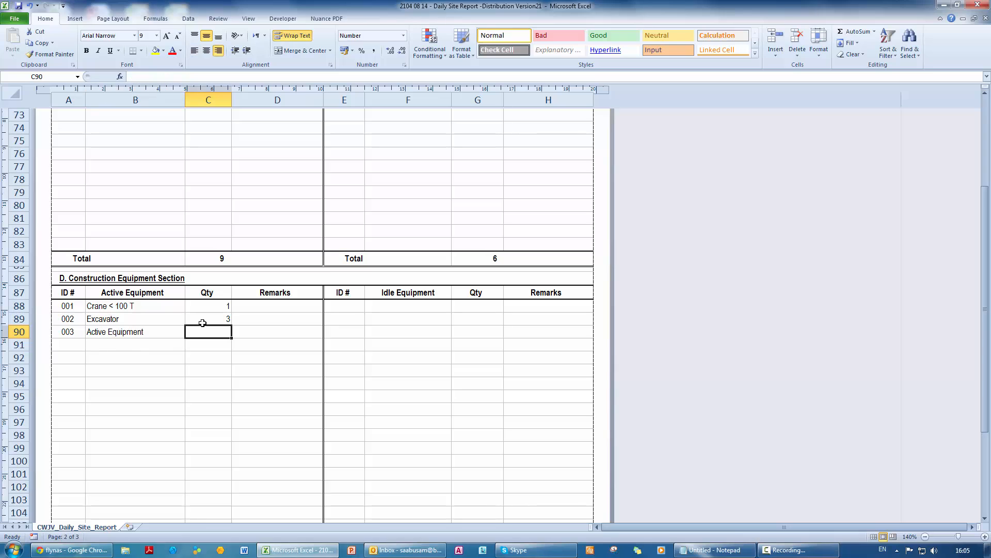
pyautogui.write('45')
pyautogui.press('Right')
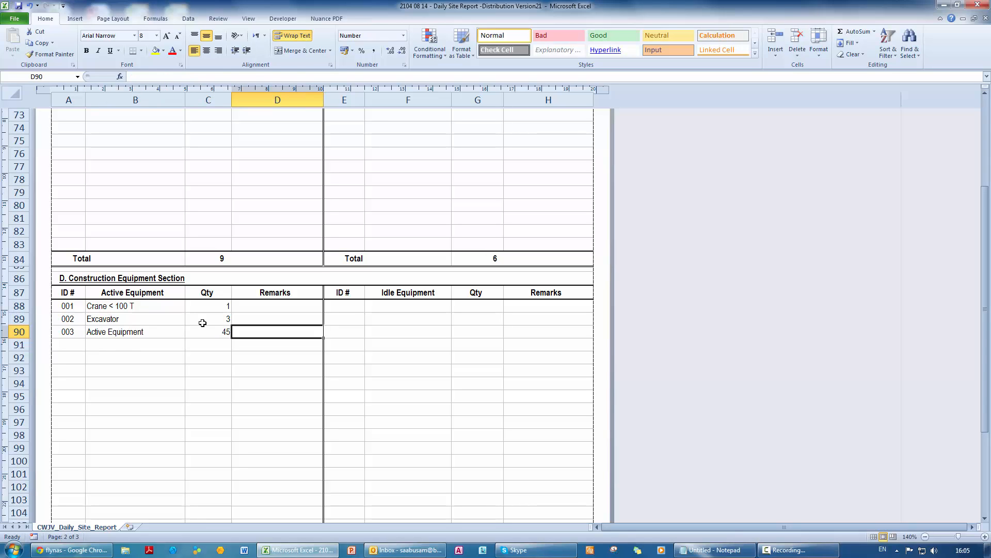
# - Choose Excavator and Roller as the first two Idle Equipment entries of the Construction Equipment Section
pyautogui.press('Right')
pyautogui.press('Up')
pyautogui.press('Right')
pyautogui.press('Up')
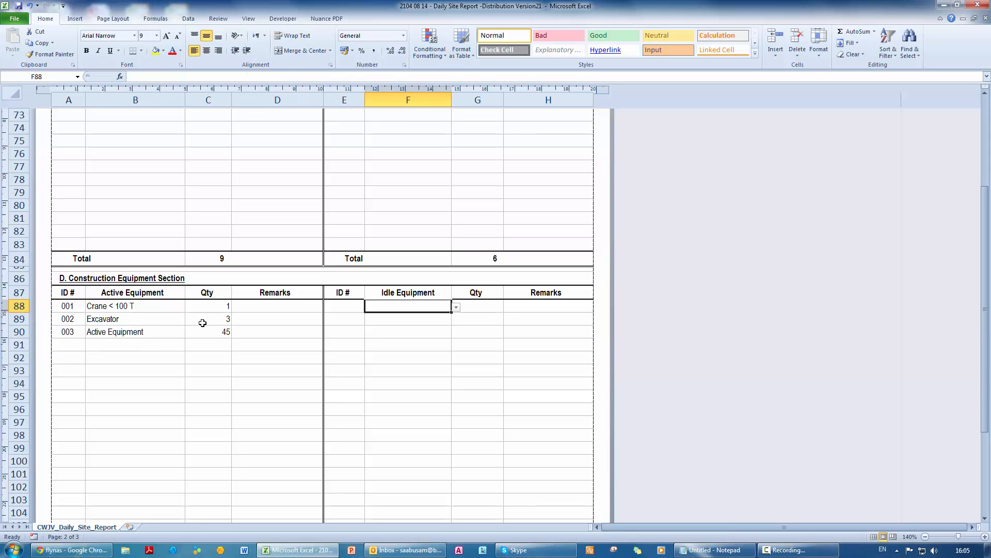
pyautogui.click(457, 307)
pyautogui.click(408, 317)
pyautogui.click(434, 318)
pyautogui.click(456, 320)
pyautogui.click(407, 367)
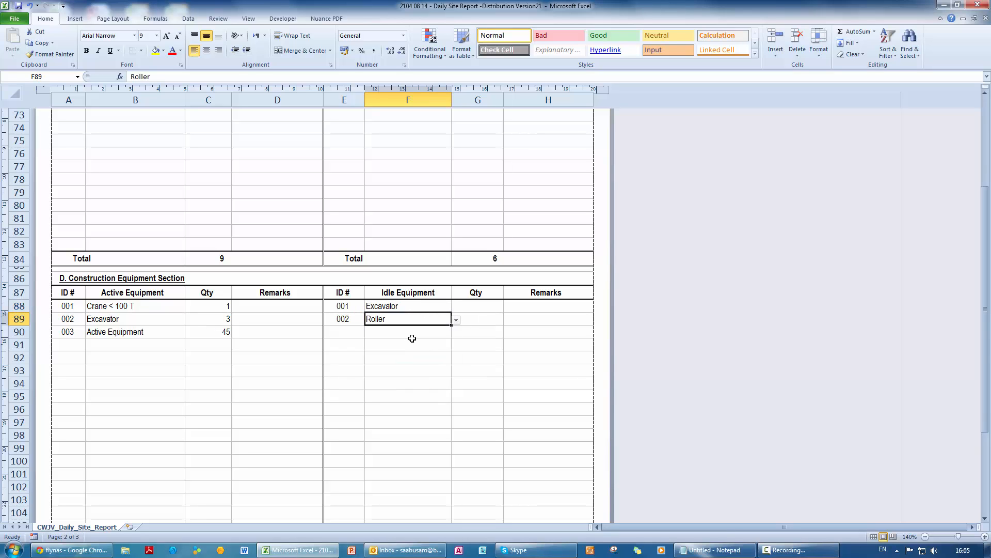
# - Set the idle equipment quantities to 1 for the excavator and 2 for the roller, dismissing the Windows color scheme prompt
pyautogui.click(472, 311)
pyautogui.write('1')
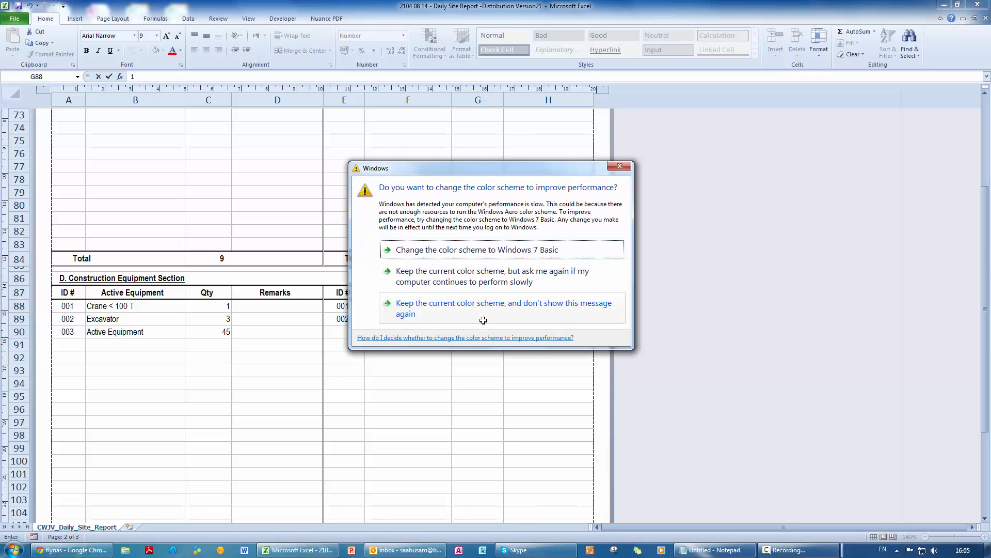
pyautogui.click(619, 166)
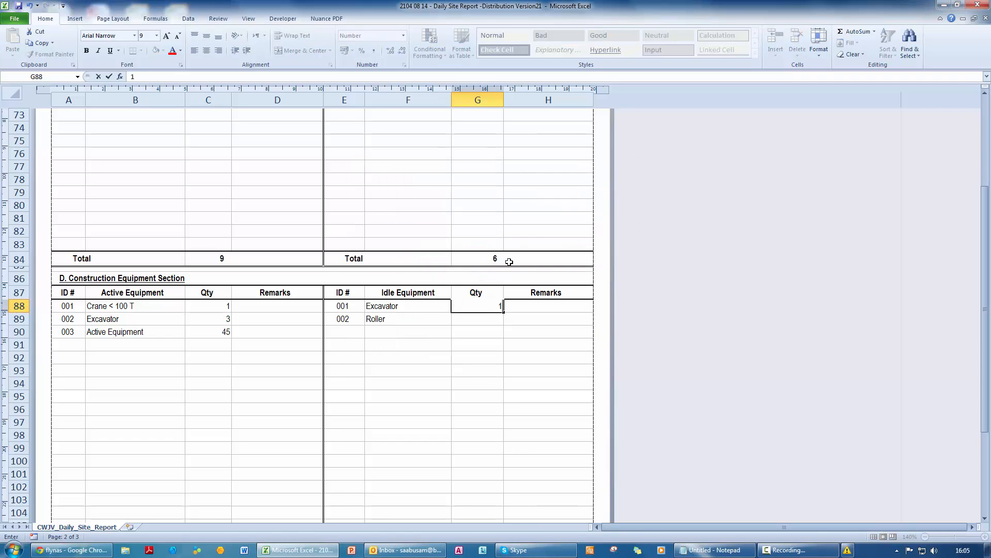
pyautogui.click(483, 317)
pyautogui.write('2')
pyautogui.click(486, 342)
# - Insert a photo from the Pictures library at cell B117 in the Photographic Progress Photo Section
pyautogui.scroll(-4, 486, 342)
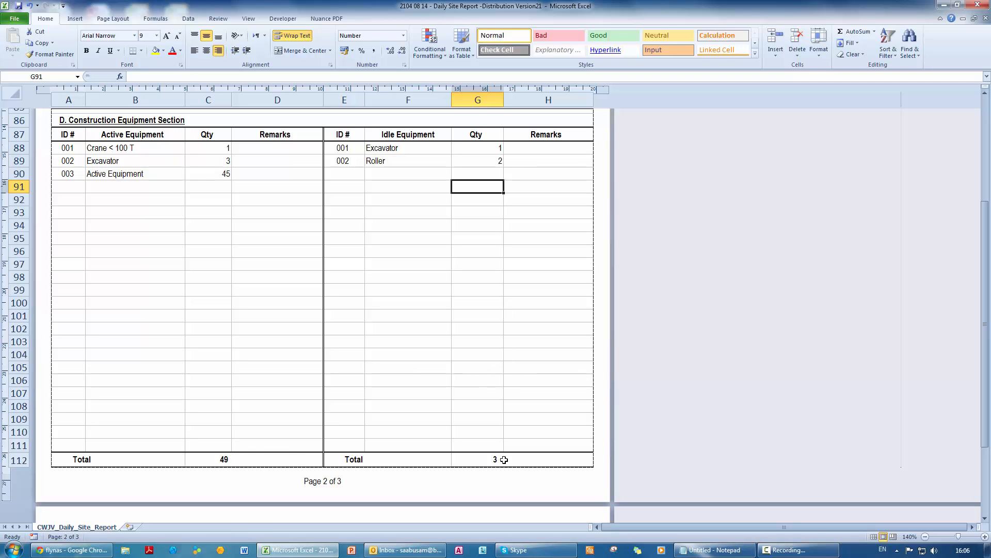
pyautogui.scroll(-3, 501, 430)
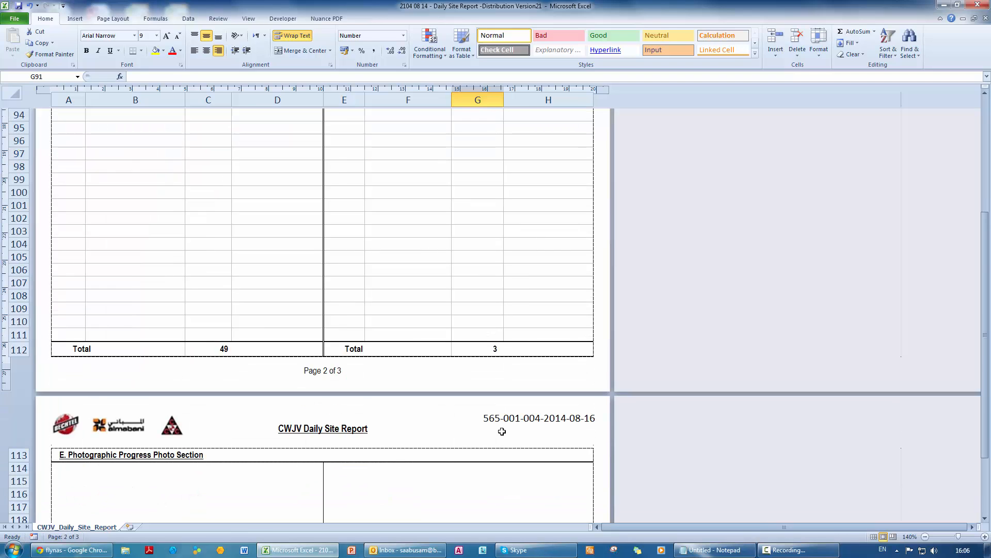
pyautogui.scroll(-3, 254, 452)
pyautogui.scroll(-1, 120, 376)
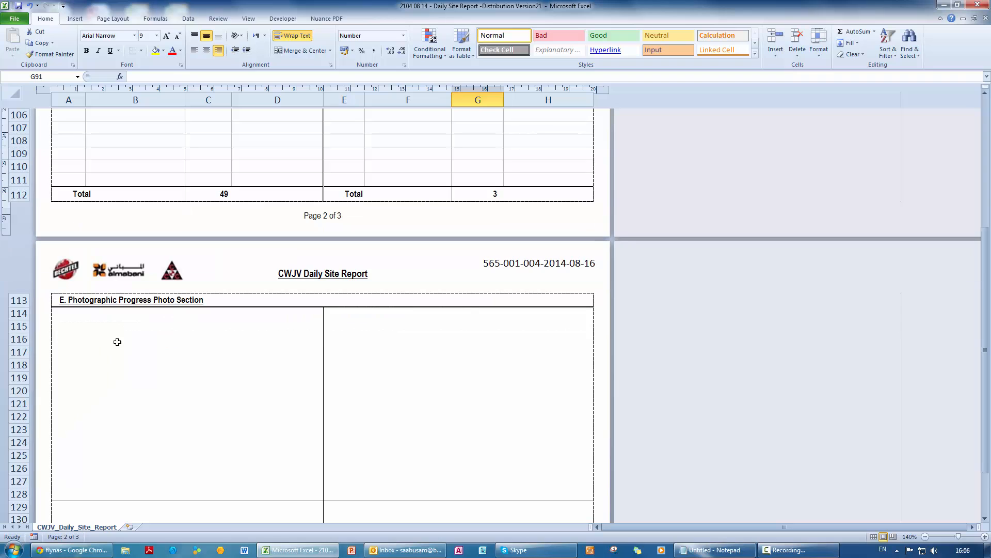
pyautogui.click(115, 351)
pyautogui.click(72, 19)
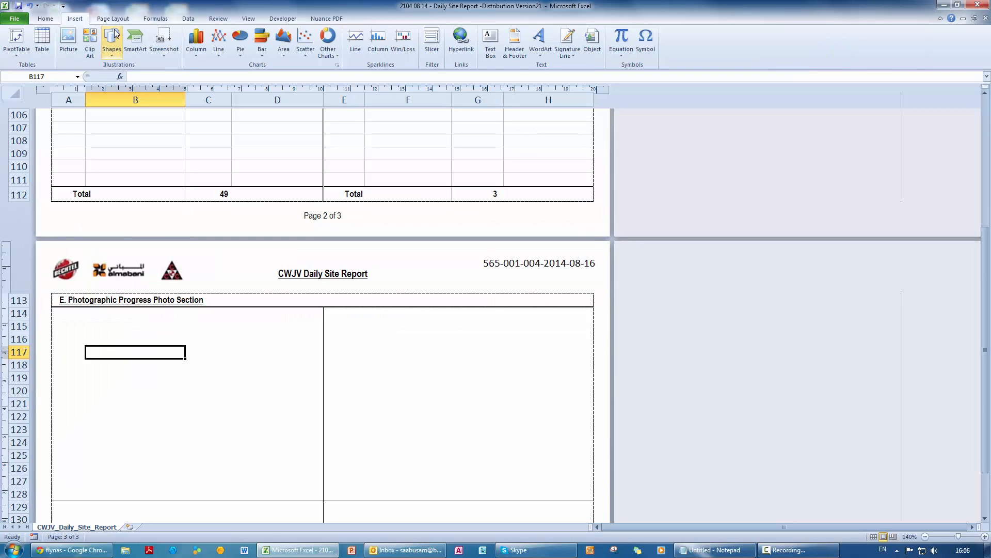
pyautogui.click(69, 42)
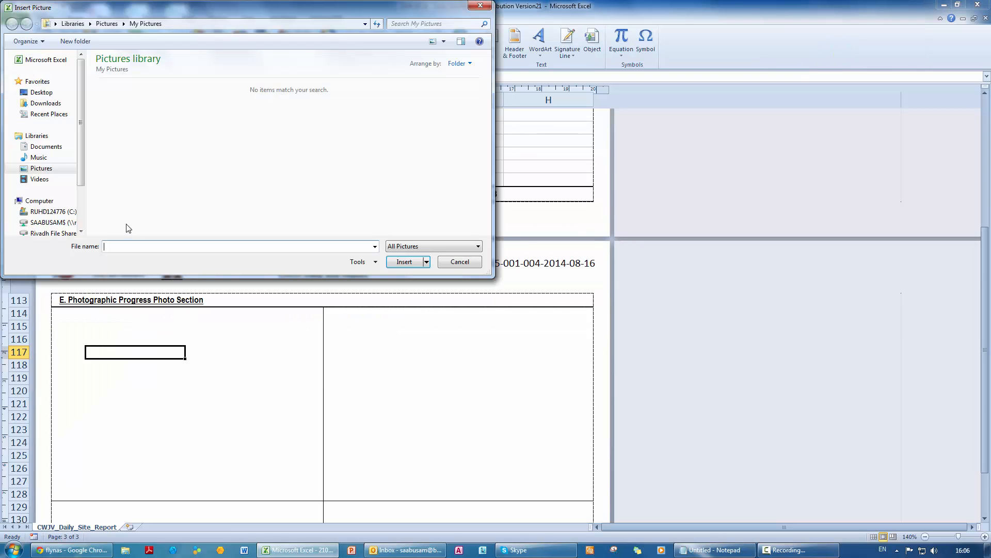
pyautogui.click(63, 169)
pyautogui.doubleClick(109, 122)
pyautogui.doubleClick(177, 100)
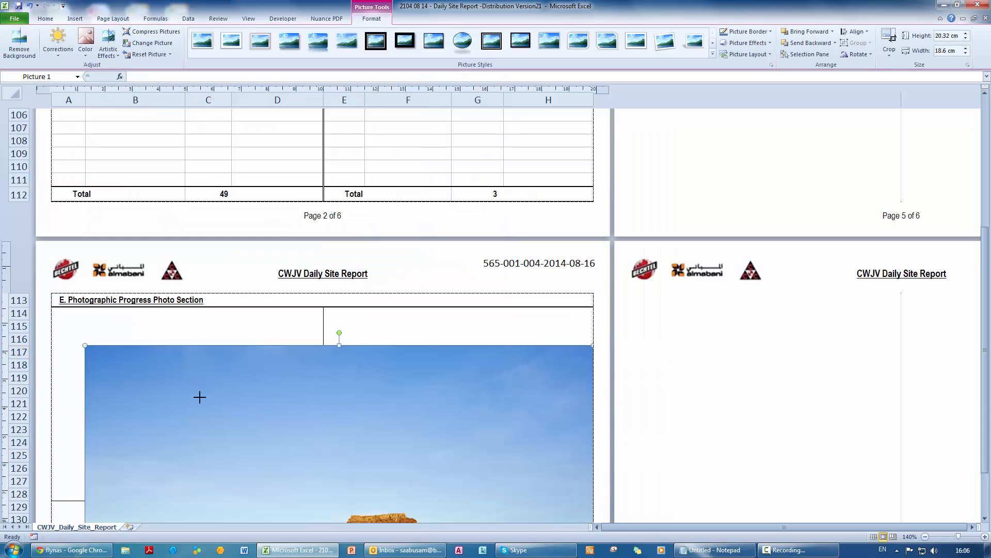
# - Position the inserted photo inside the Photograph 1 box and resize it to about 6.63 cm high by 9.32 cm wide
pyautogui.scroll(-3, 440, 498)
pyautogui.moveTo(446, 442); pyautogui.dragTo(206, 192)
pyautogui.moveTo(326, 480); pyautogui.dragTo(178, 253)
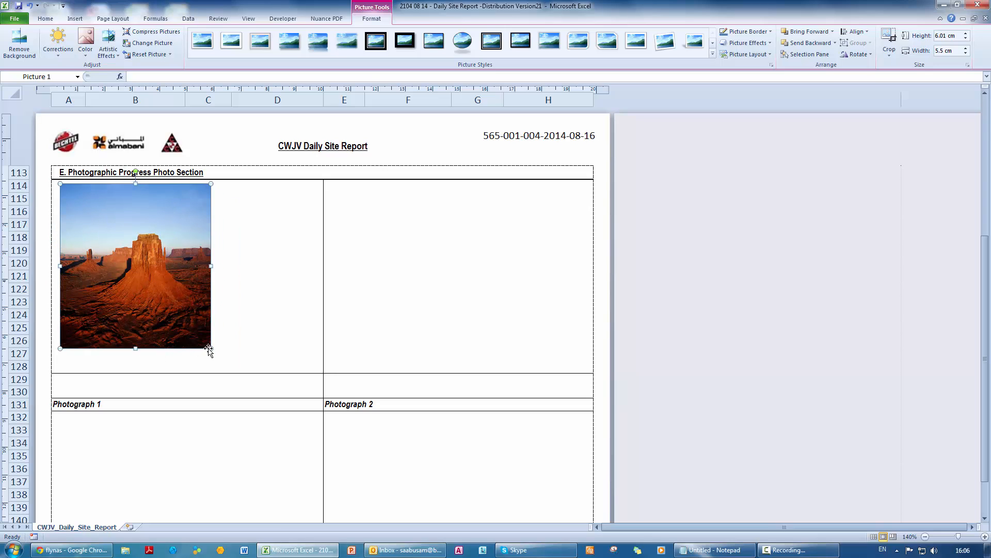
pyautogui.moveTo(211, 348); pyautogui.dragTo(226, 361)
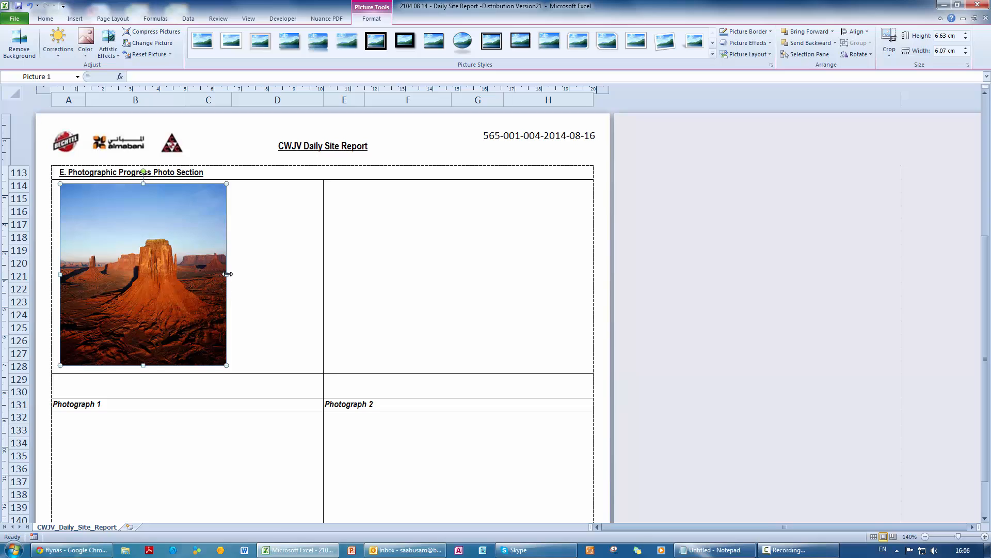
pyautogui.moveTo(228, 276); pyautogui.dragTo(315, 267)
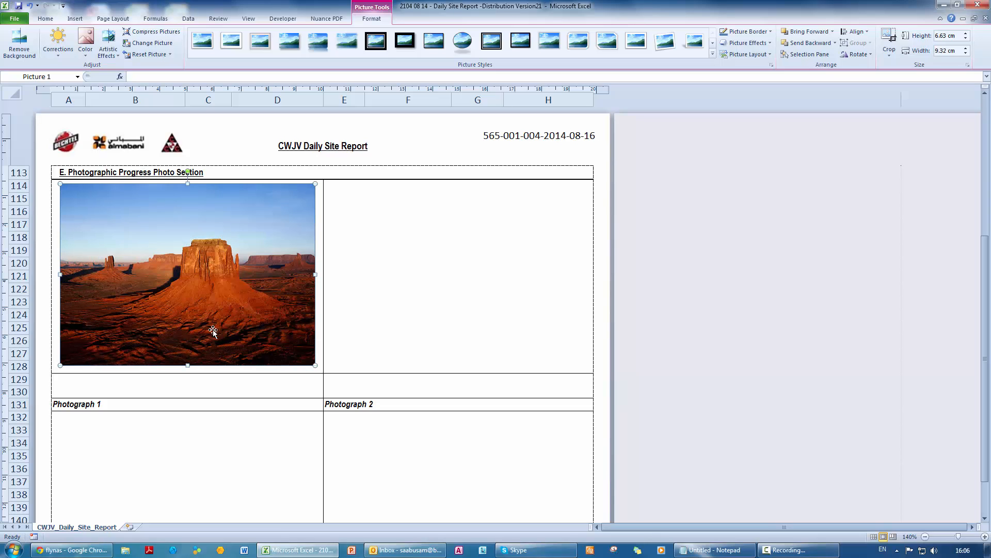
# - Enter the caption Description in the row beneath the first photo, above the Photograph 1 label
pyautogui.click(177, 380)
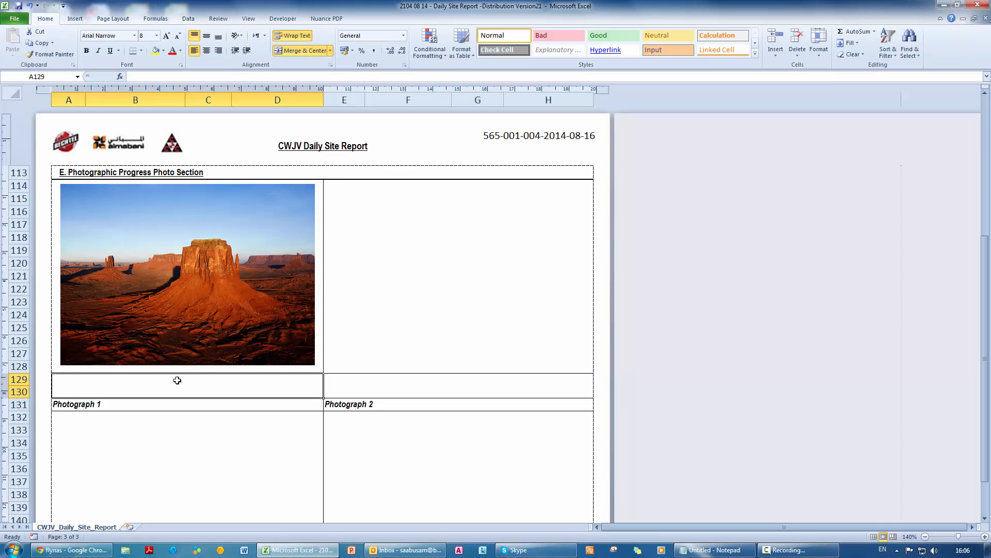
pyautogui.write('Description')
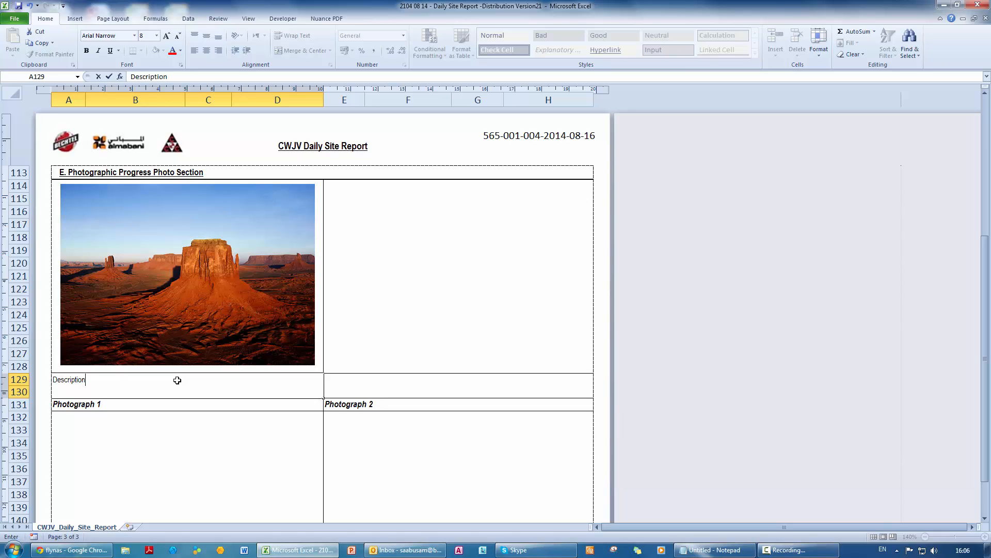
pyautogui.press('Return')
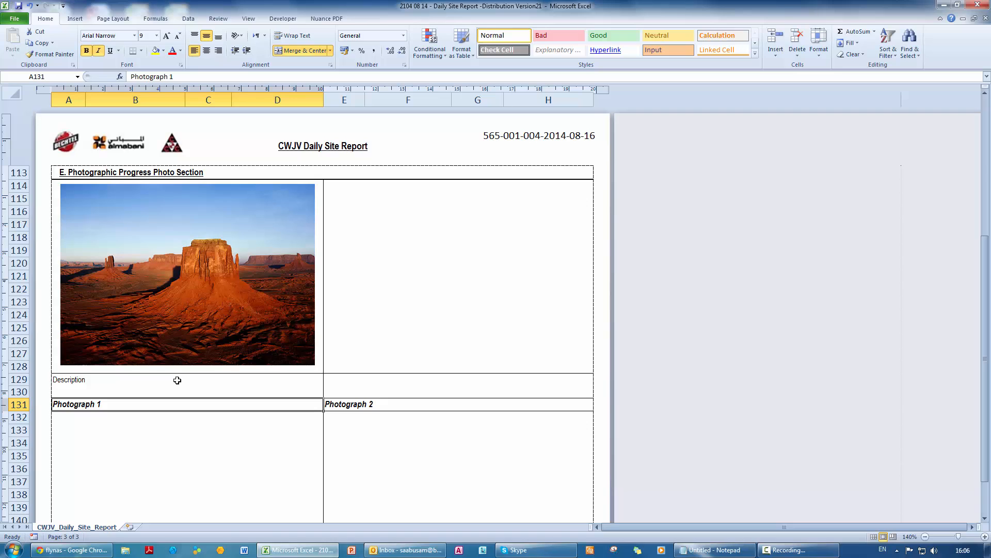
# - Fill in the Reported by field with XXX and its date with 16/08/2014 at the end of the report
pyautogui.click(339, 276)
pyautogui.click(272, 429)
pyautogui.click(374, 440)
pyautogui.scroll(-13, 288, 431)
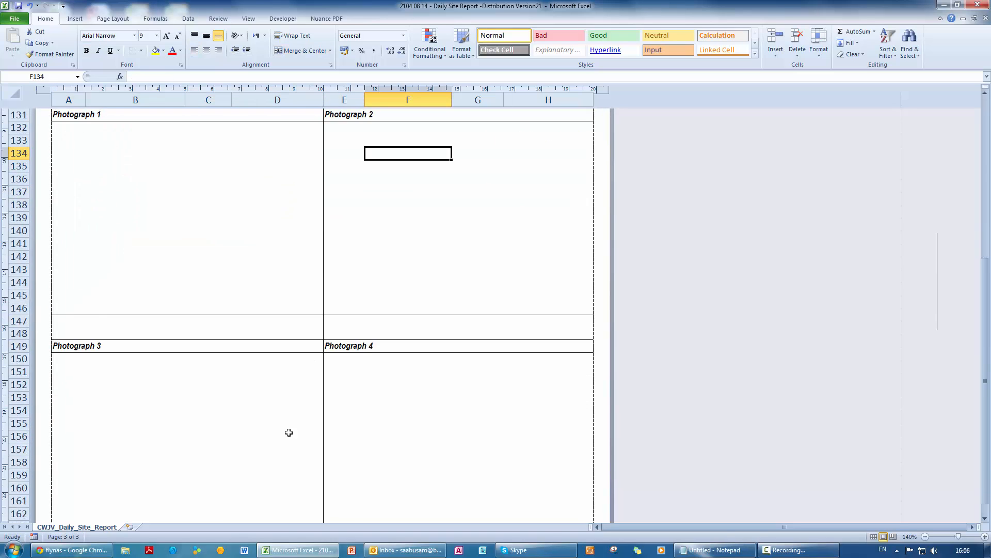
pyautogui.click(254, 322)
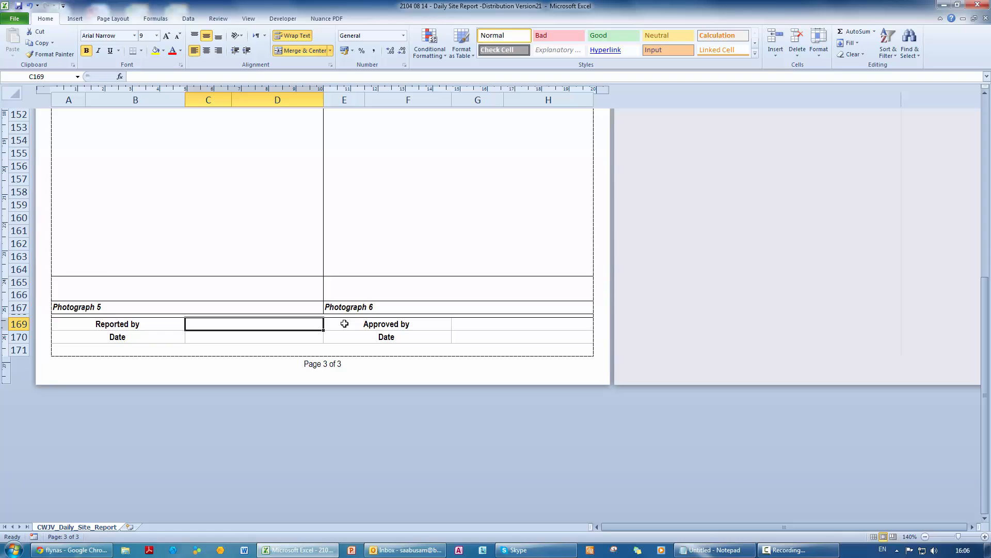
pyautogui.write('XXX')
pyautogui.press('Return')
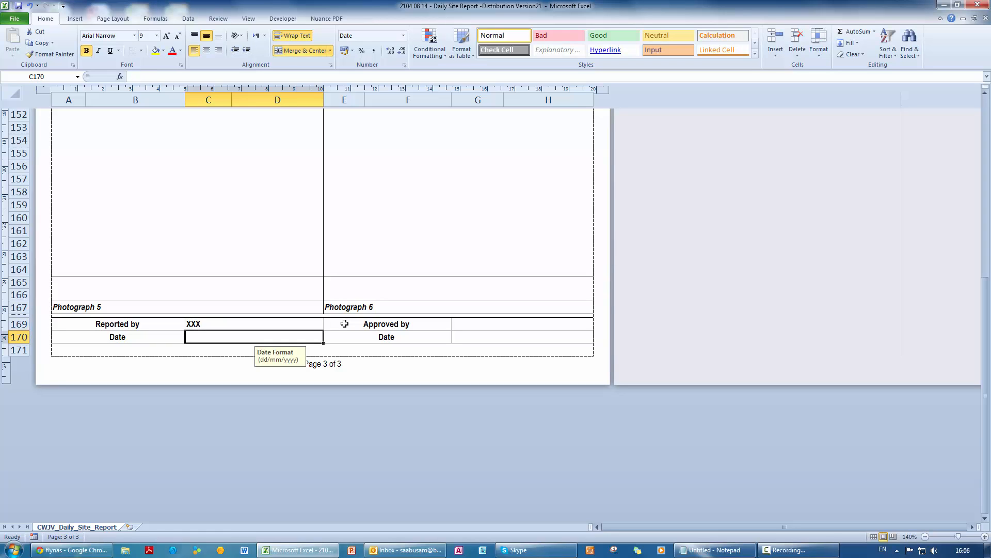
pyautogui.write('16/08/')
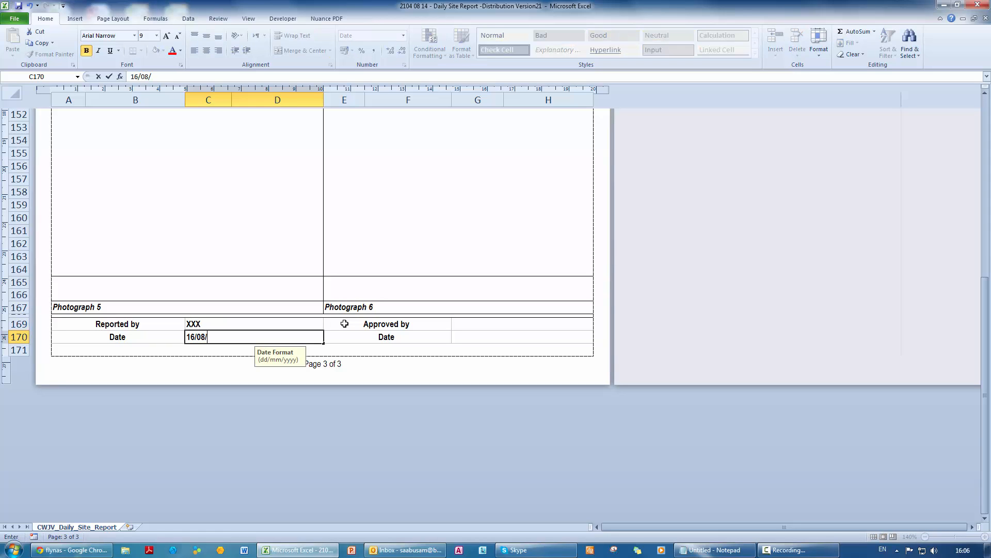
pyautogui.write('2014')
# - Fill in the Approved by field with XXXX and its date with 16/08/2014
pyautogui.click(344, 324)
pyautogui.press('Tab')
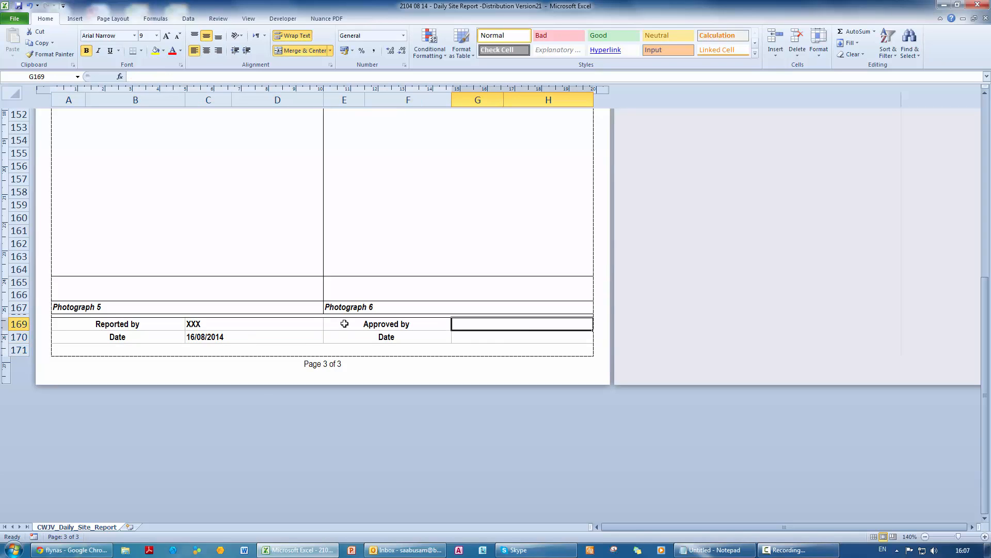
pyautogui.write('XXXX')
pyautogui.press('Return')
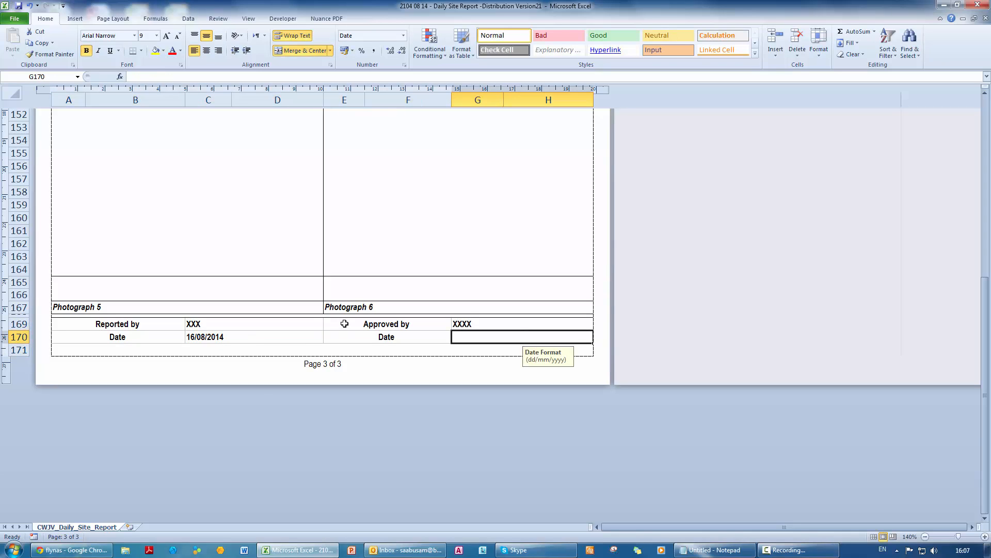
pyautogui.write('16/0')
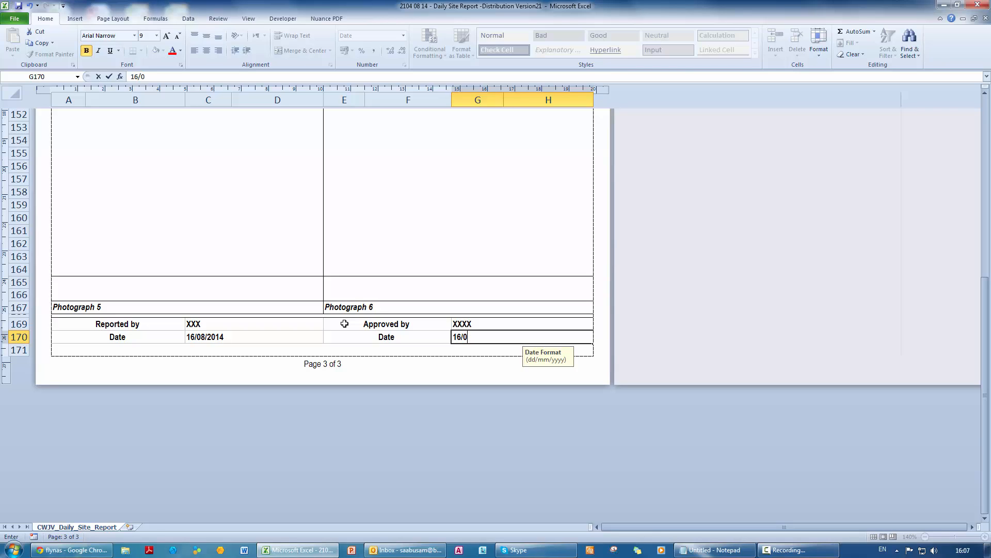
pyautogui.write('8/2014')
pyautogui.press('Return')
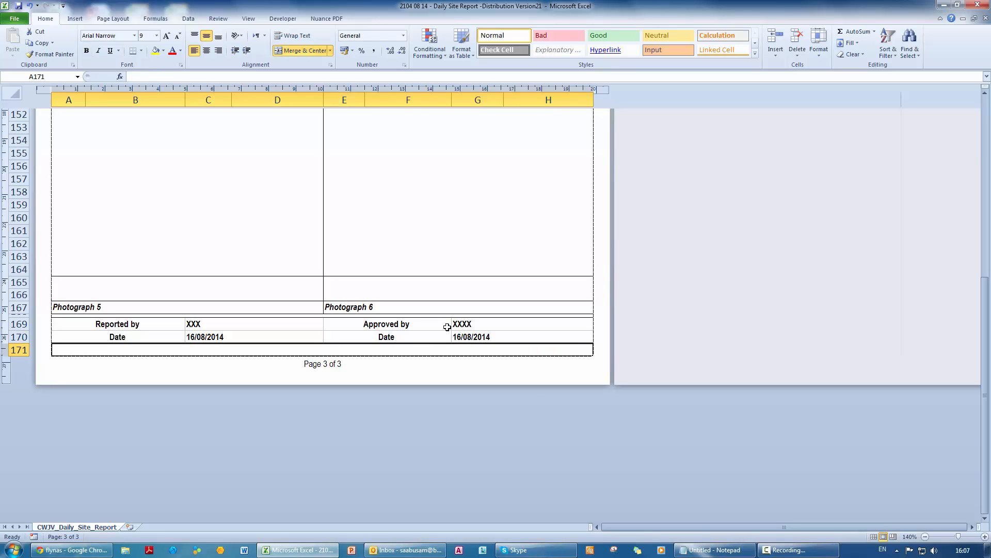
# - Try to enter the approval date with dots instead of slashes between day, month and year
pyautogui.click(473, 337)
pyautogui.write('16.04.02')
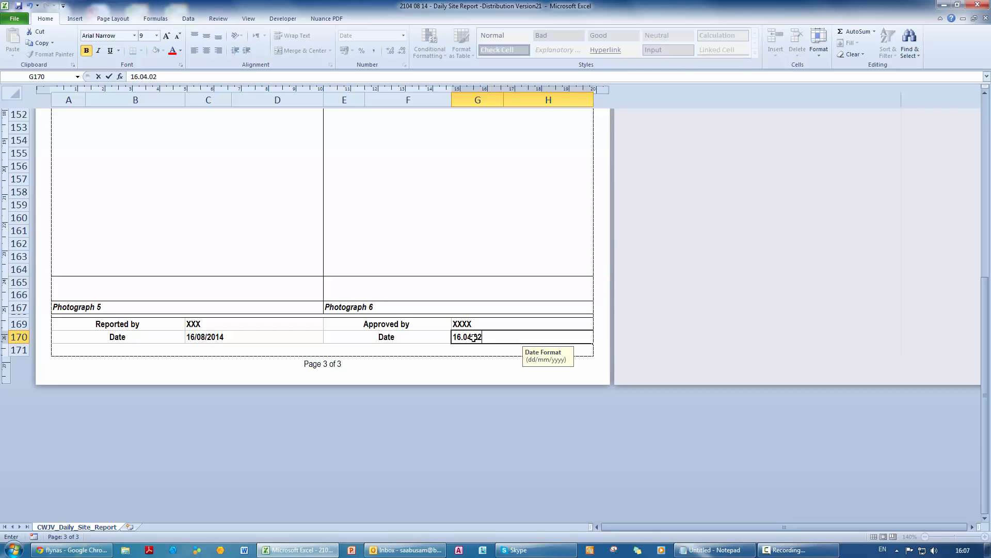
pyautogui.press('BackSpace')
pyautogui.write('.2014')
pyautogui.press('Return')
pyautogui.press('Tab')
pyautogui.press('Return')
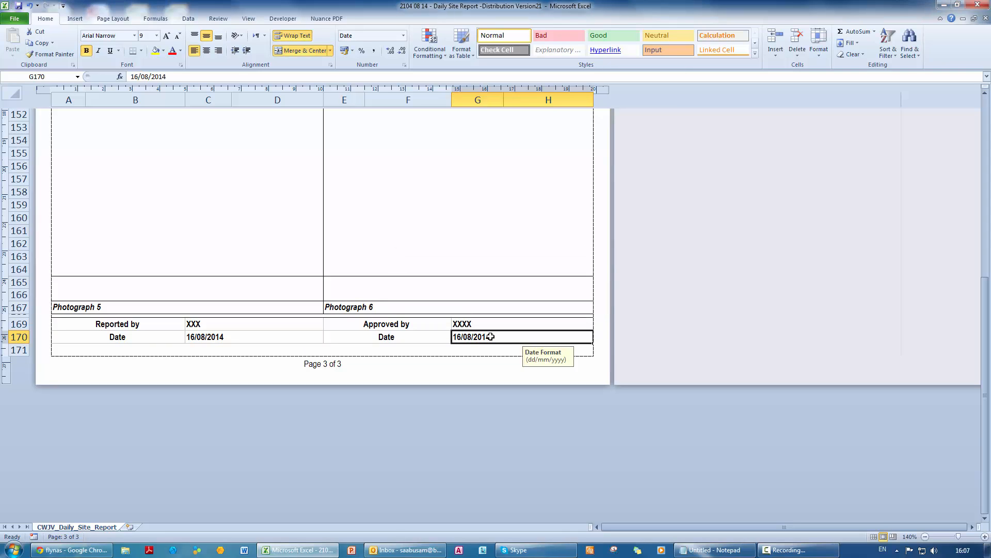
# - Save the completed report as an Excel file using the template's own save function
pyautogui.scroll(20, 494, 335)
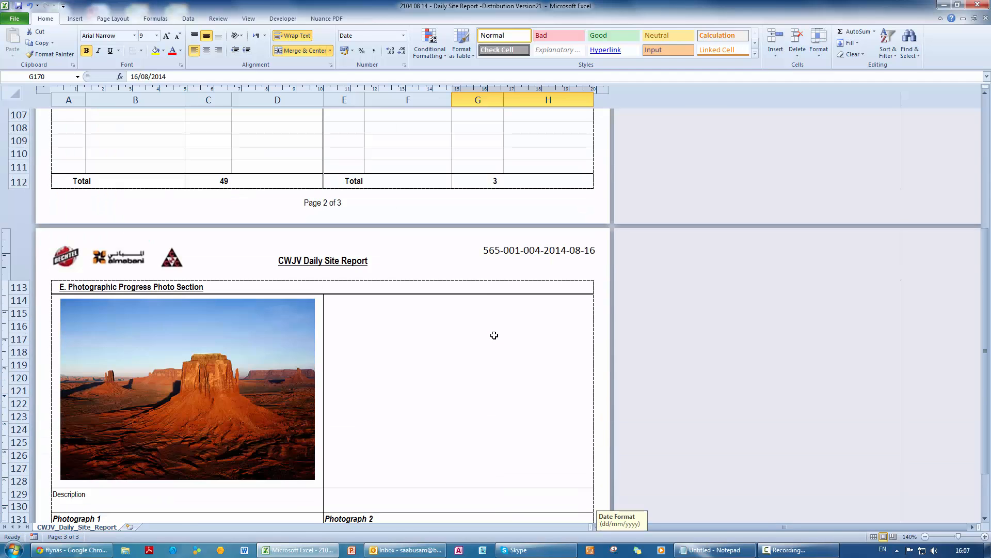
pyautogui.scroll(15, 495, 335)
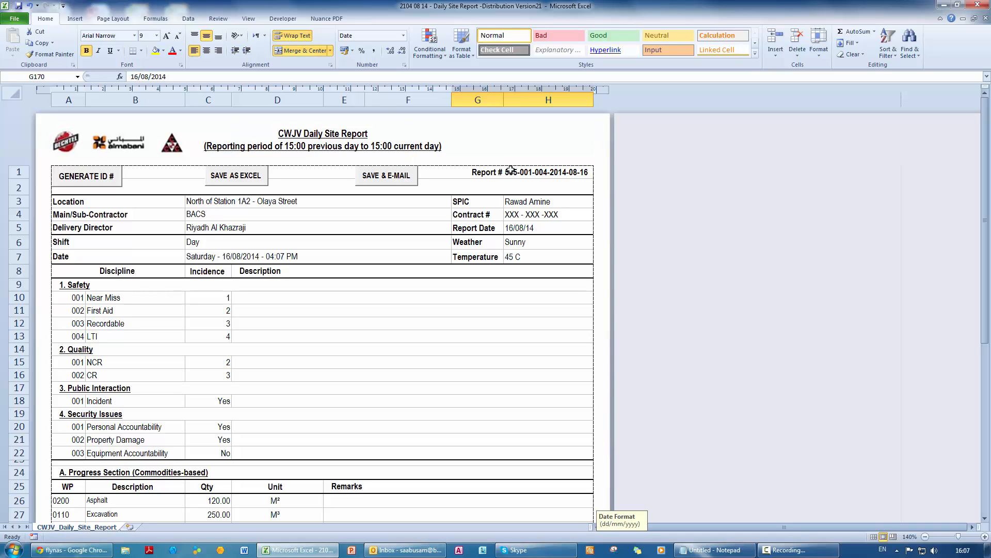
pyautogui.click(239, 183)
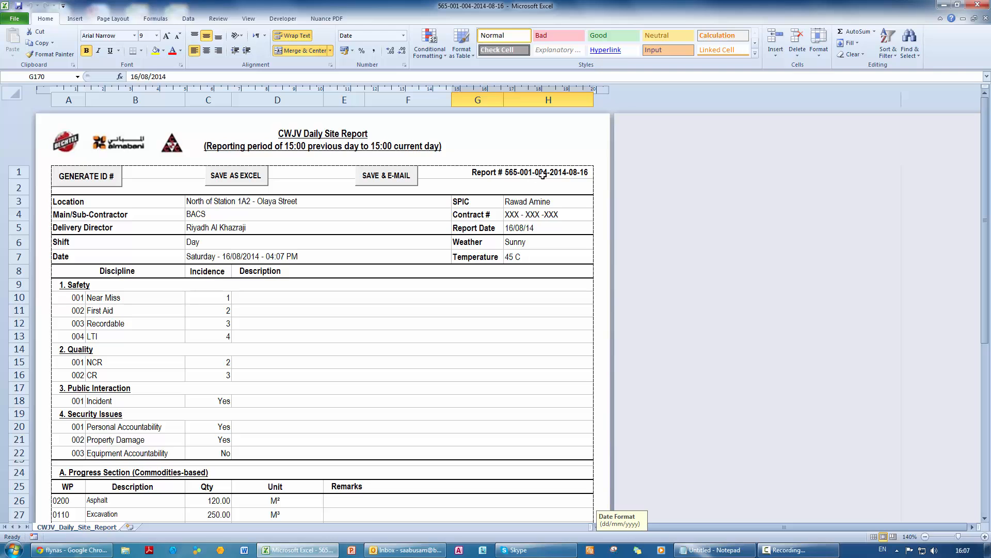
# - Check the saved report file in the Daily Site Report folder on drive C using Windows Explorer, and return to the Excel workbook
pyautogui.click(943, 5)
pyautogui.doubleClick(38, 25)
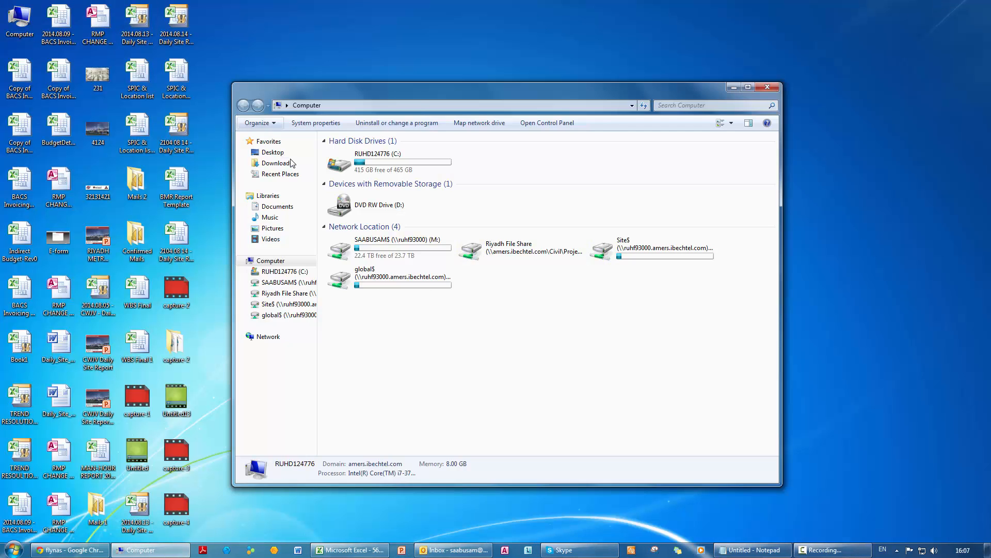
pyautogui.doubleClick(367, 164)
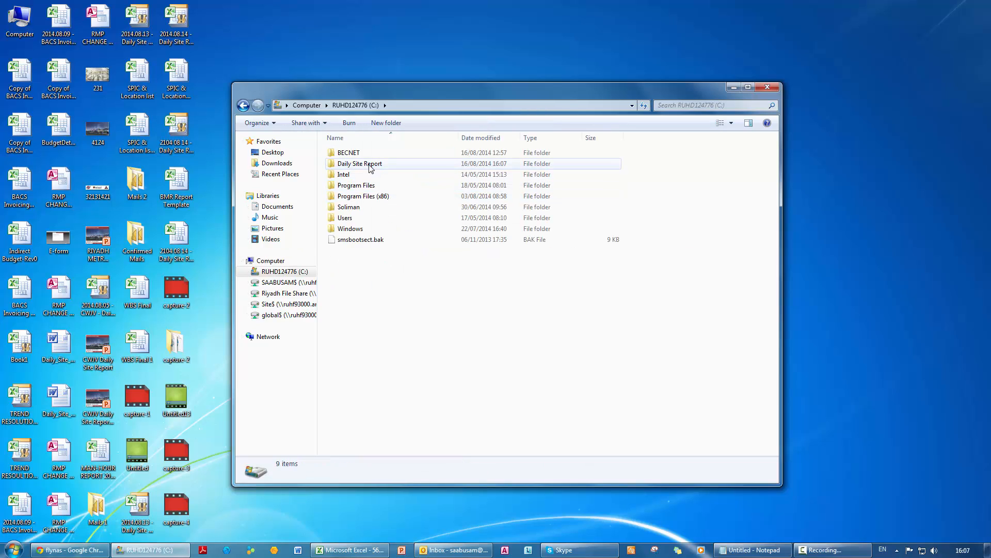
pyautogui.doubleClick(370, 165)
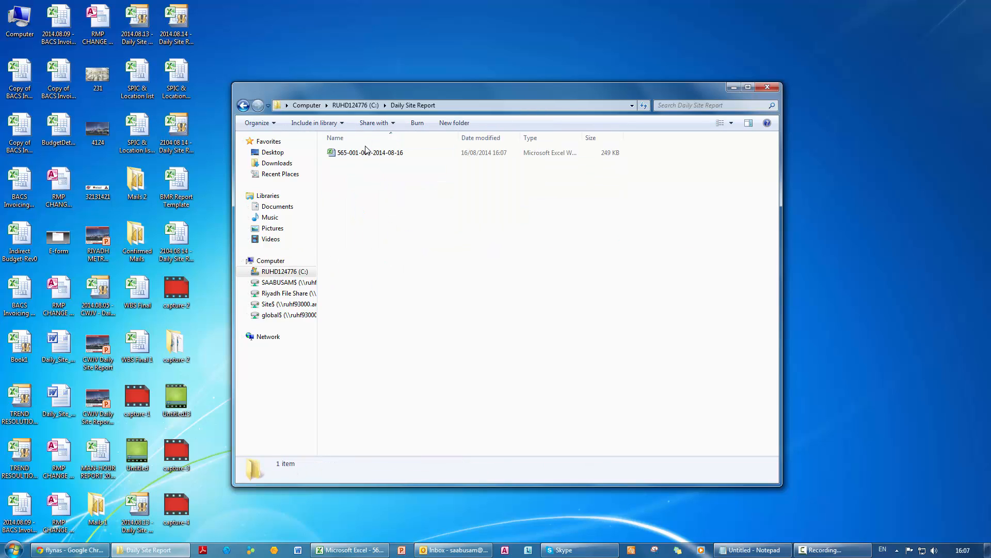
pyautogui.click(367, 153)
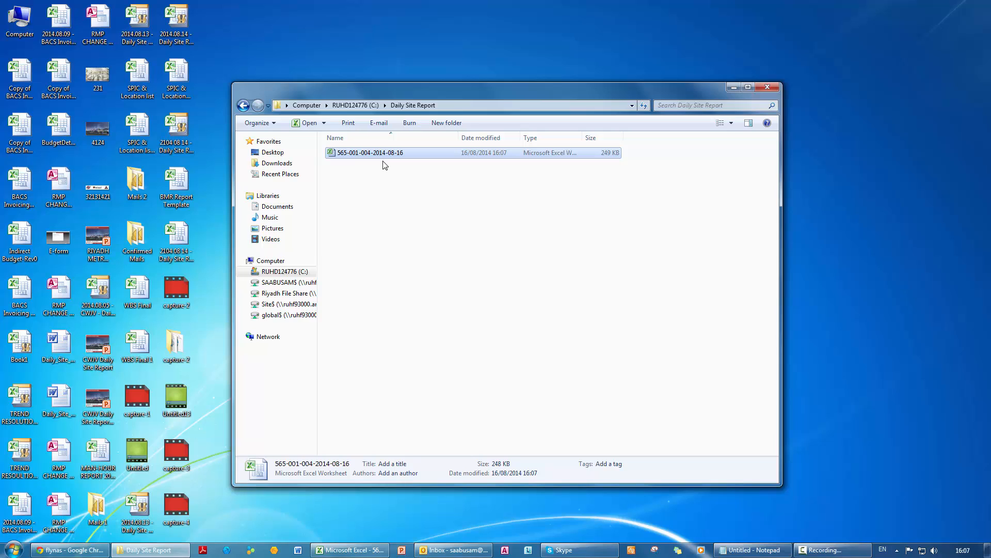
pyautogui.click(349, 549)
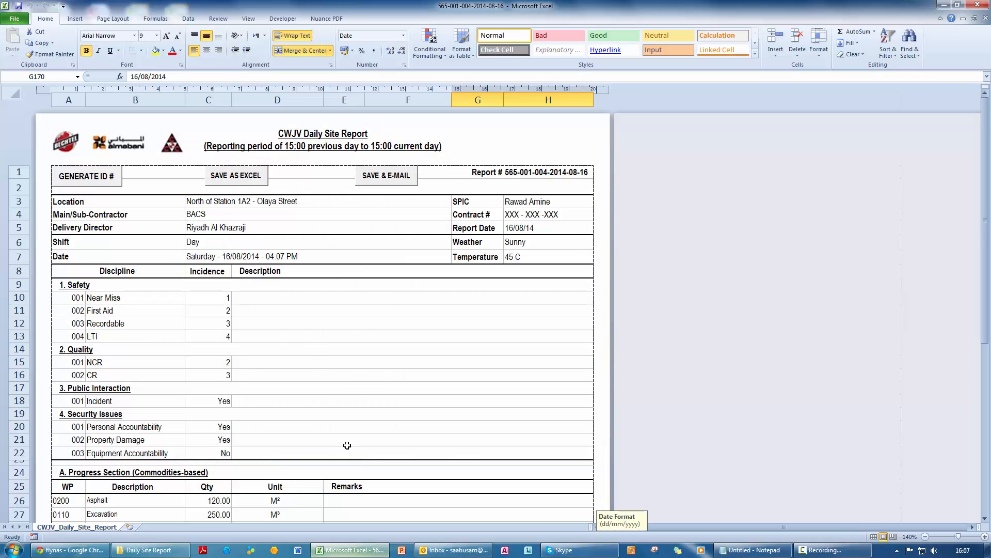
# - Save the report and generate its Outlook e-mail using the template's function, and fill in the To field with the construction manager's contact
pyautogui.click(388, 187)
pyautogui.click(456, 306)
pyautogui.write('dou')
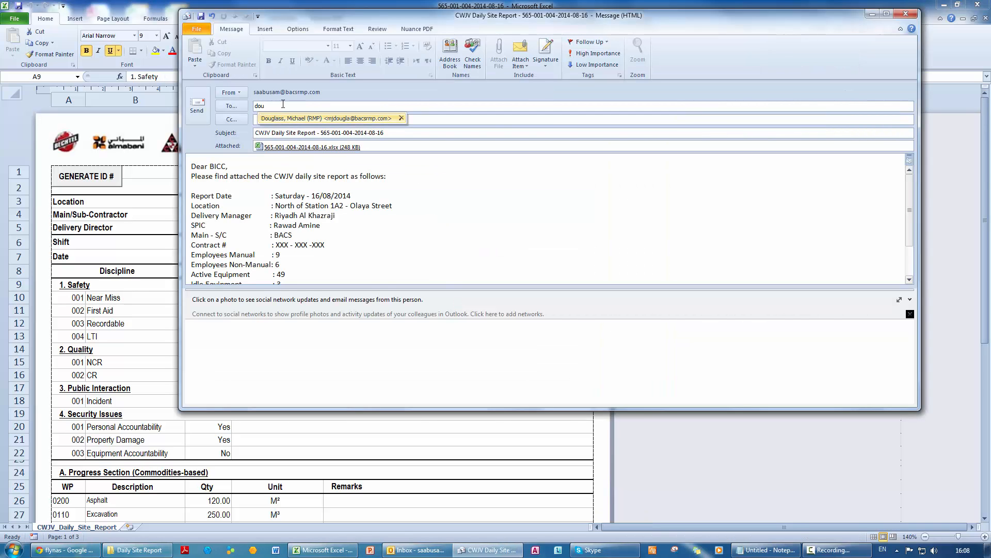
pyautogui.press('Return')
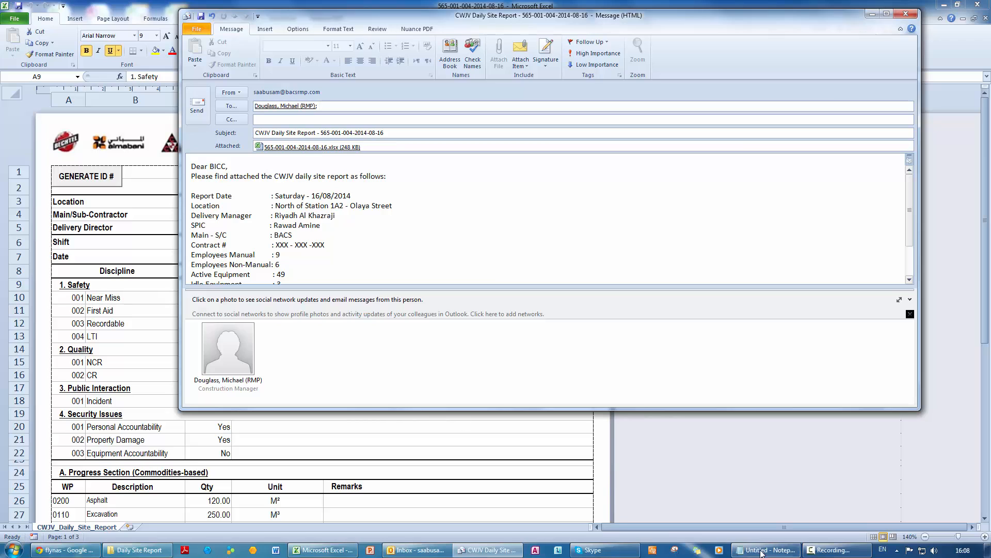
# - Switch to the Notepad window to review the contact names and e-mail addresses
pyautogui.click(761, 552)
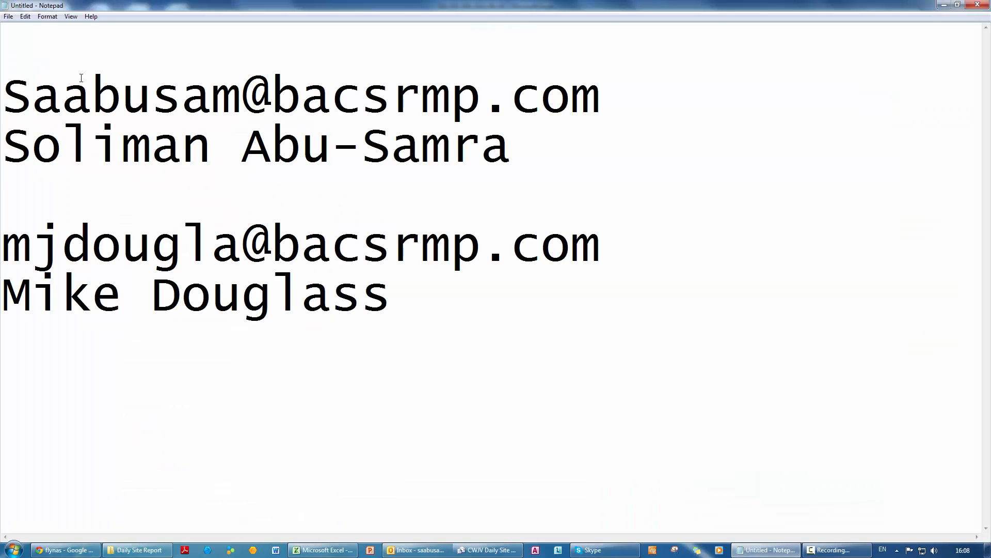